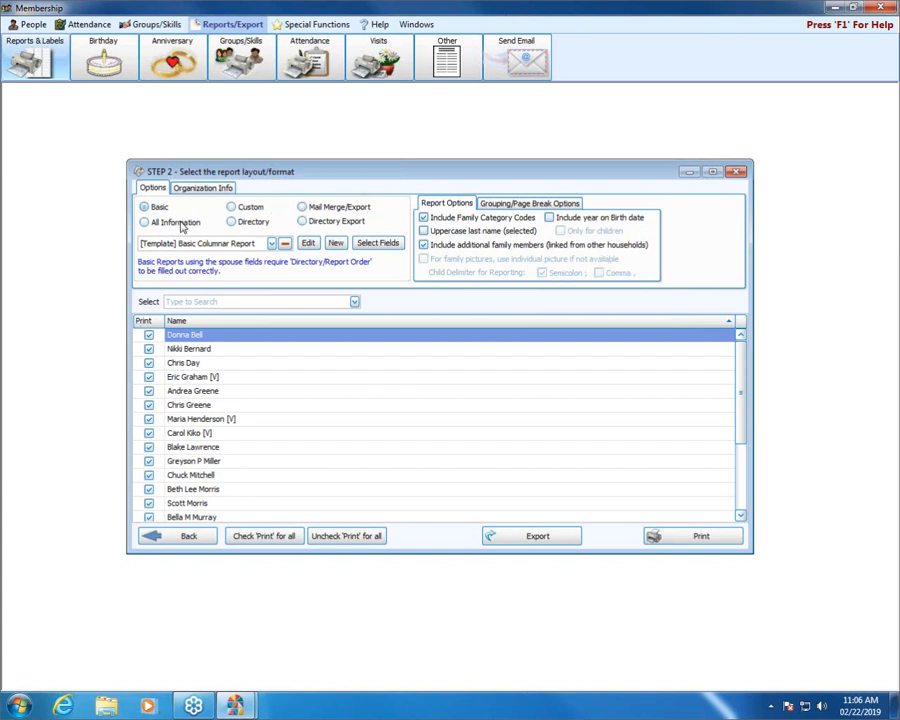
Step: Create a new Mail Merge/Export layout named Addresses
left_click(320, 210)
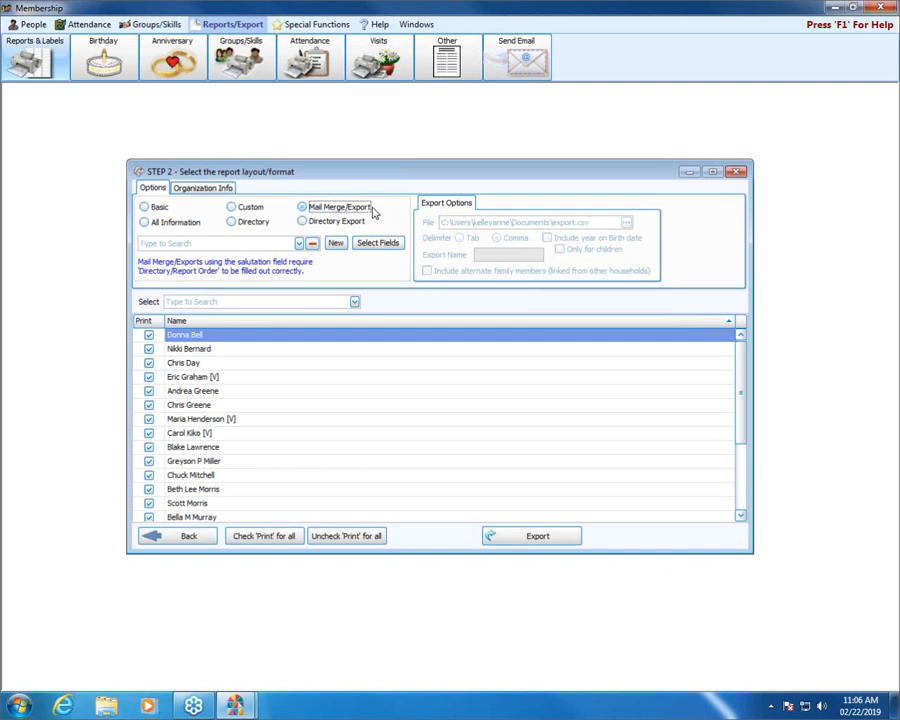
left_click(298, 245)
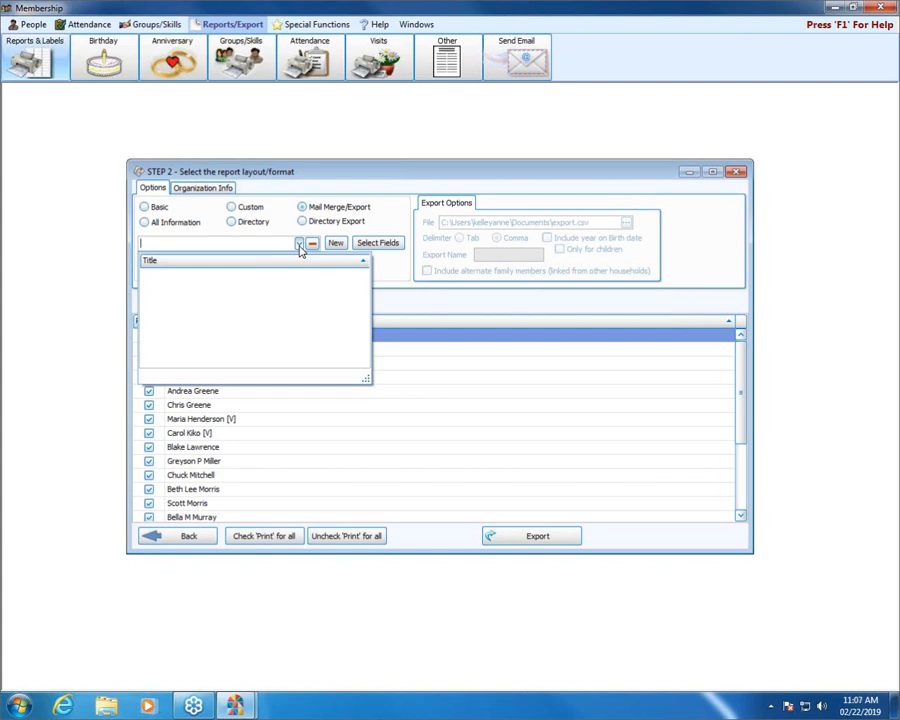
left_click(299, 246)
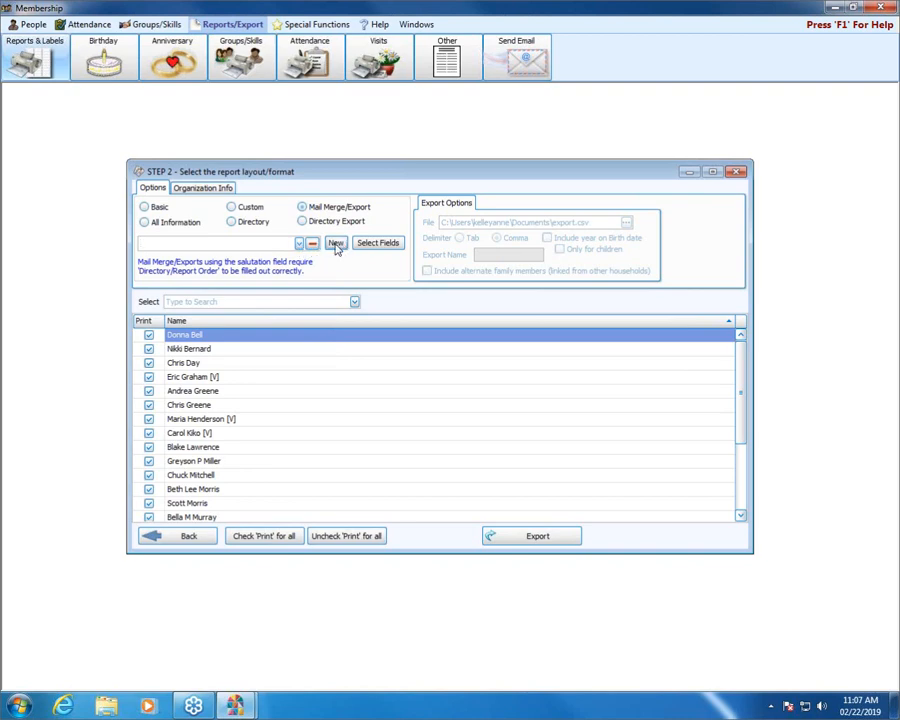
left_click(336, 244)
left_click(336, 244)
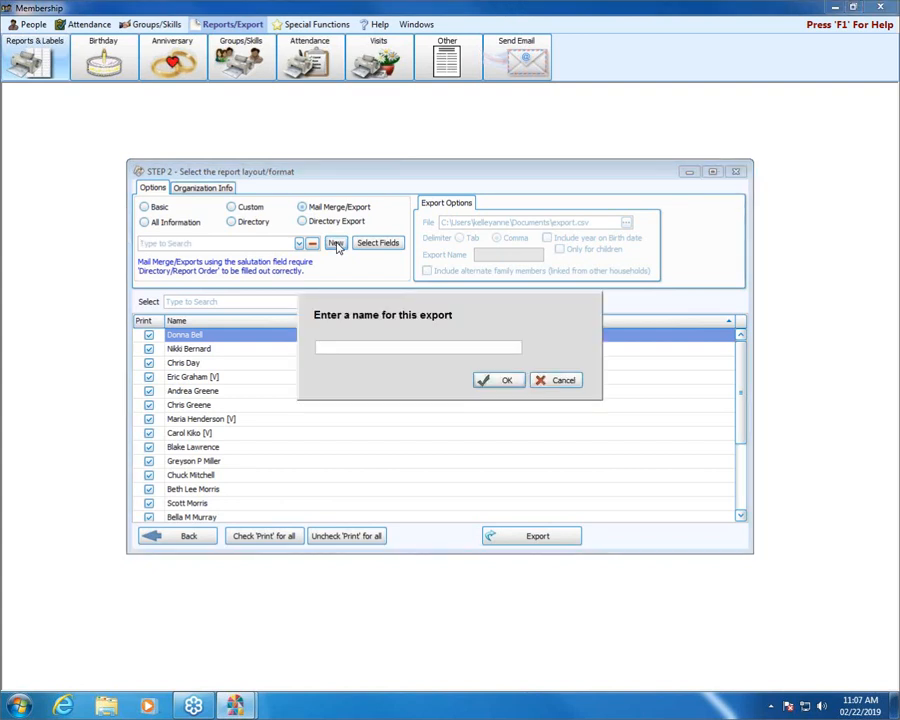
type("Addresses")
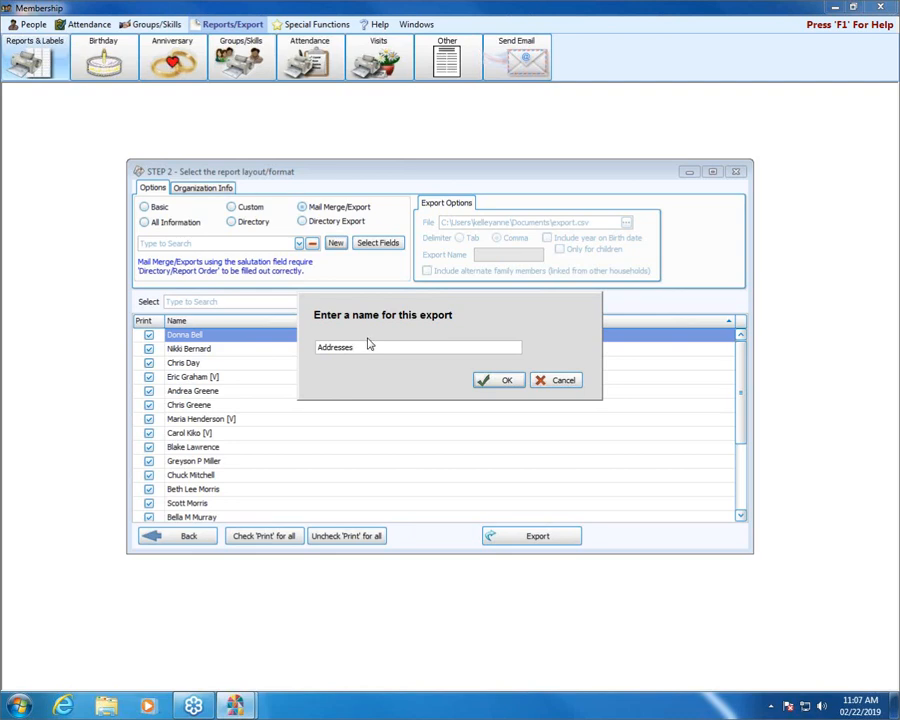
left_click(494, 382)
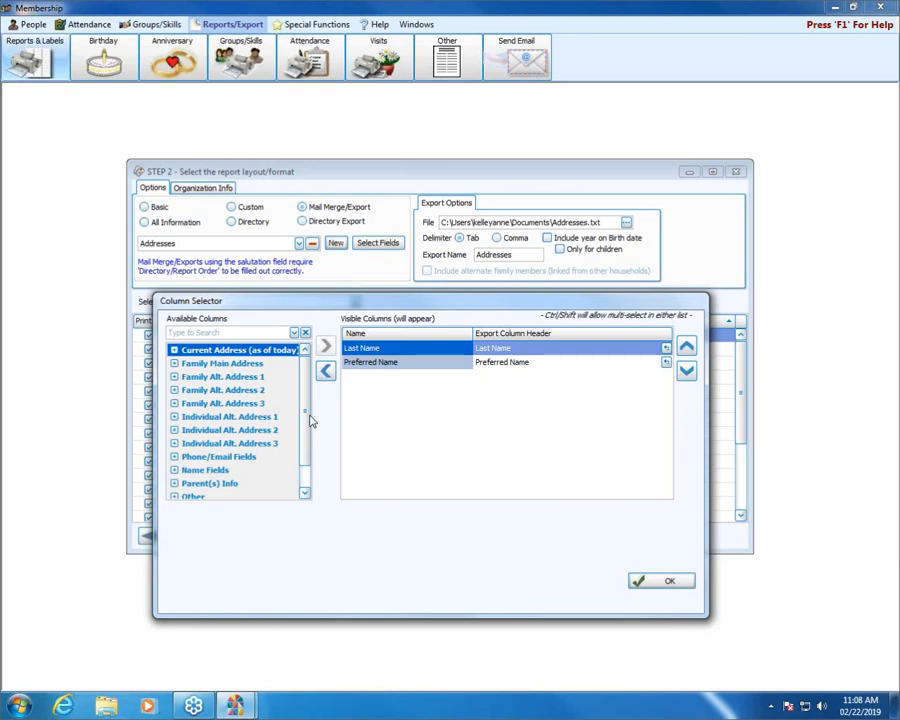
Step: Examine the fields under Family Main Address and look through the family and individual alternate address groups
left_click(174, 365)
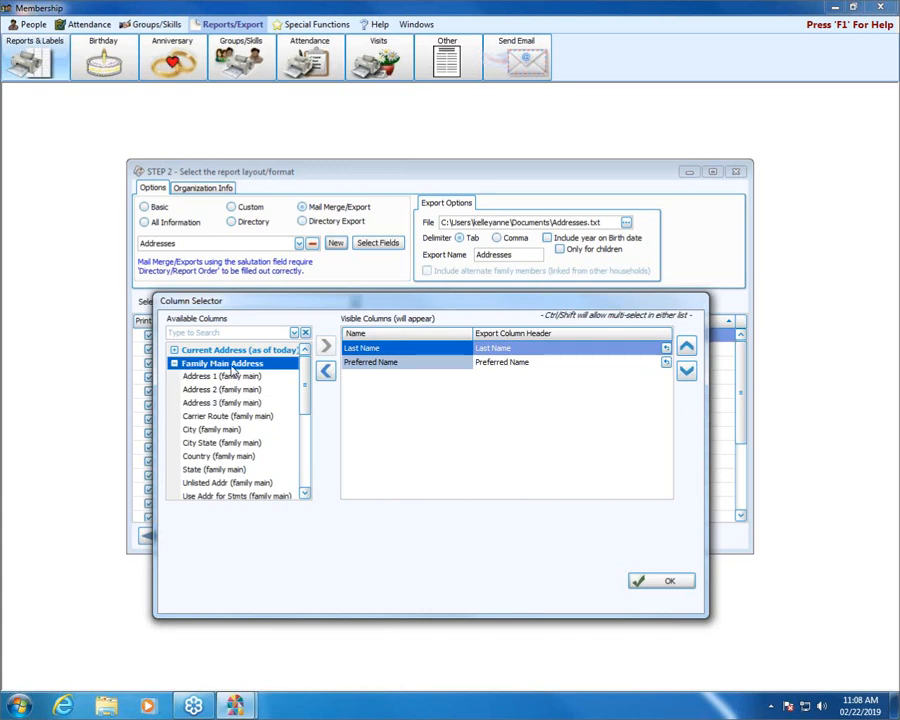
left_click(175, 365)
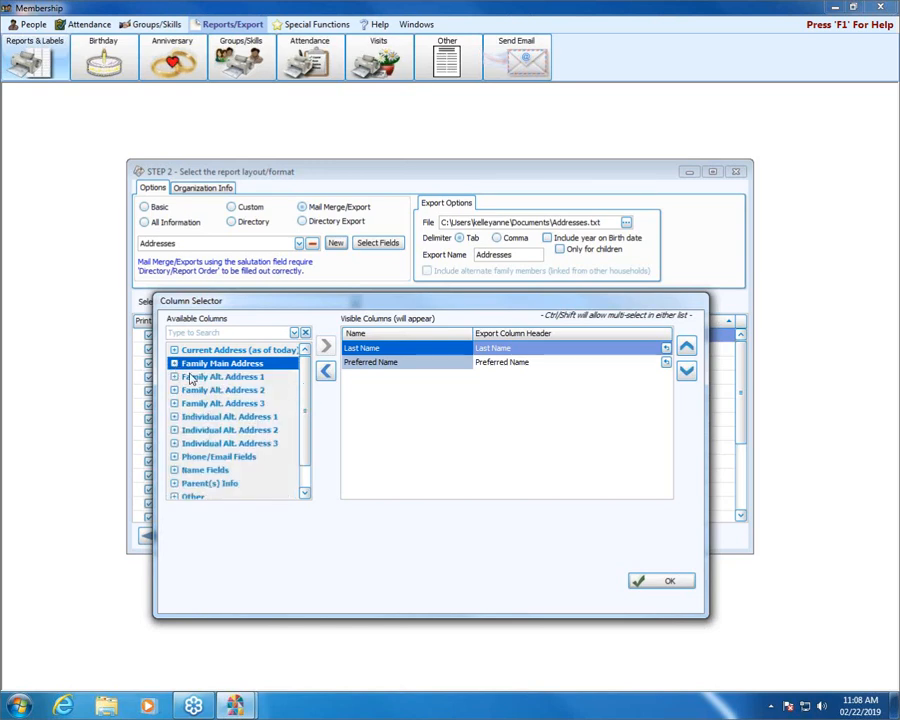
left_click(212, 378)
left_click(218, 391)
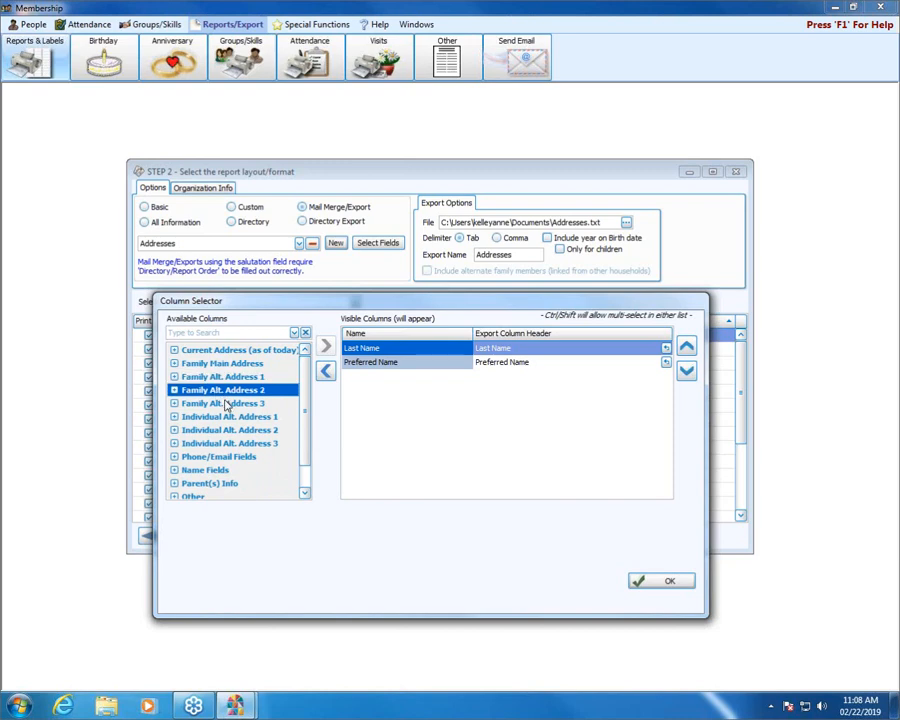
left_click(228, 404)
left_click(236, 417)
left_click(238, 430)
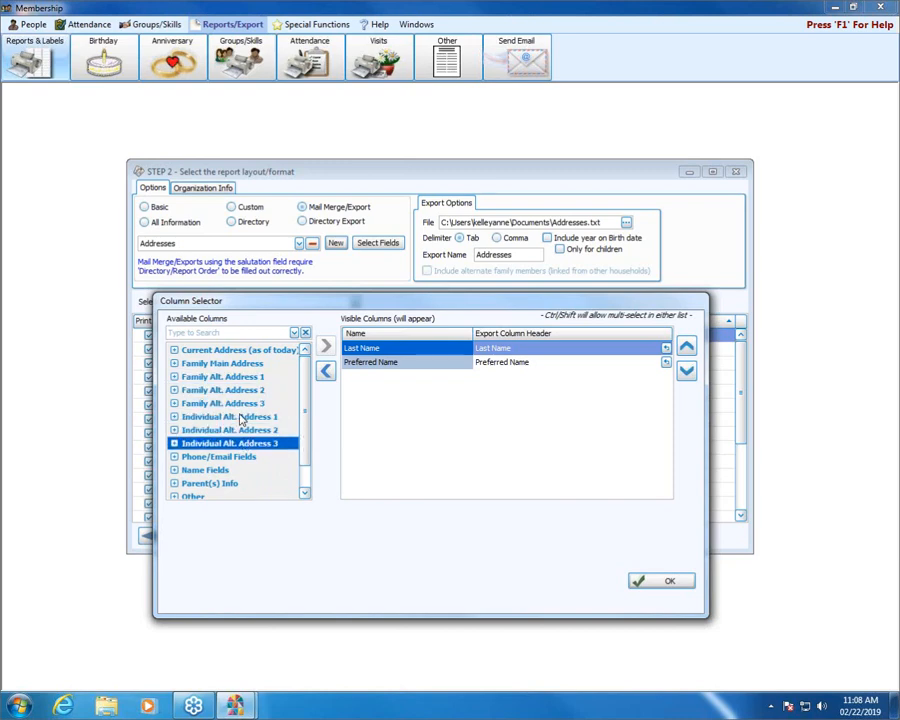
Step: Add the Address 1 and Address 2 fields from the Current Address (as of today) group to the export columns
left_click(231, 351)
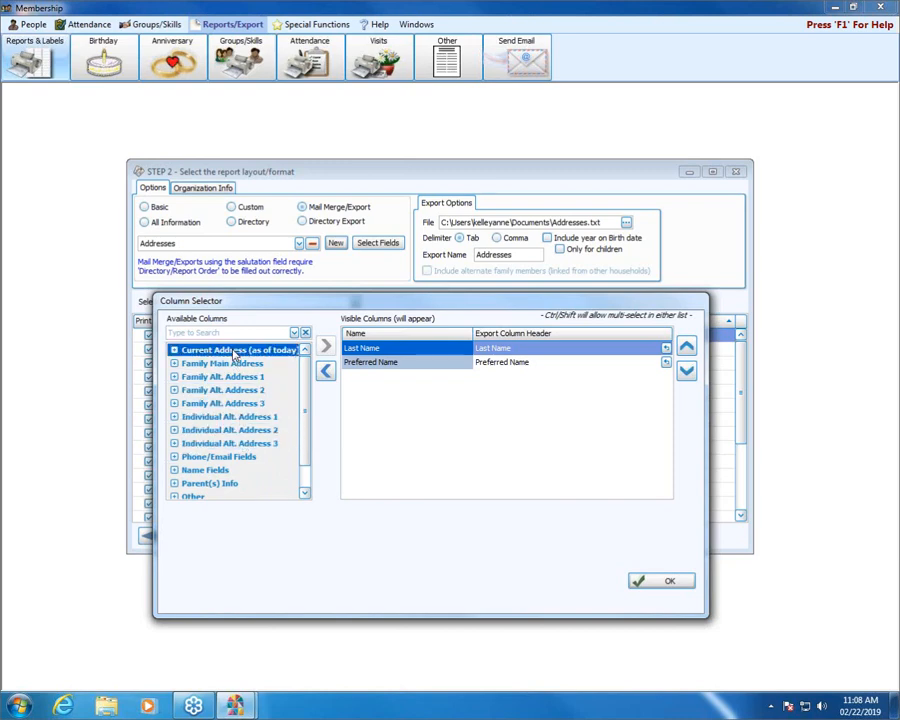
left_click(174, 350)
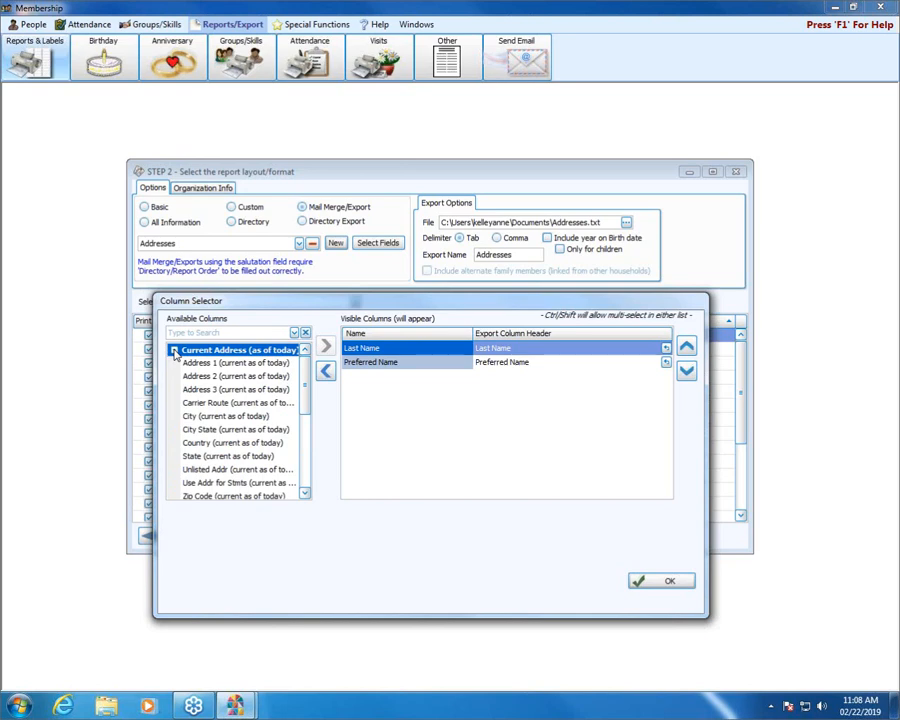
left_click(252, 366)
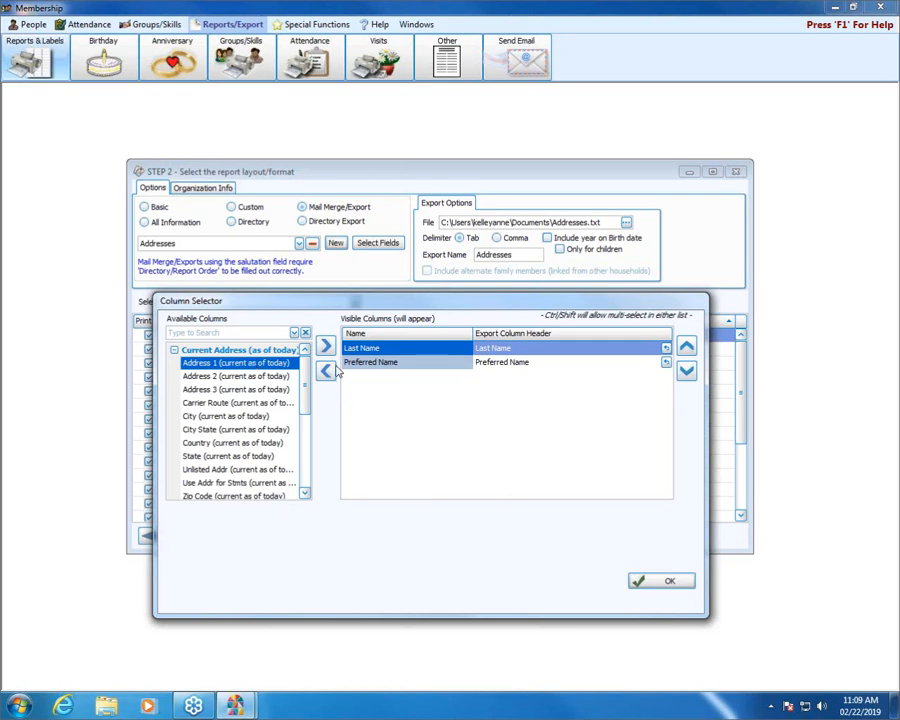
double_click(226, 364)
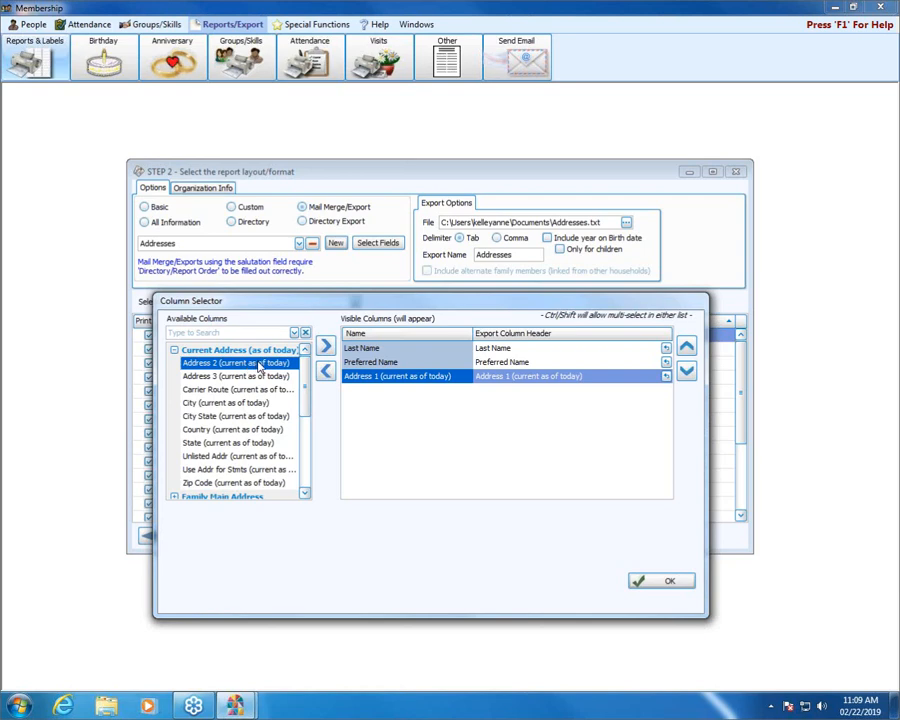
left_click(326, 346)
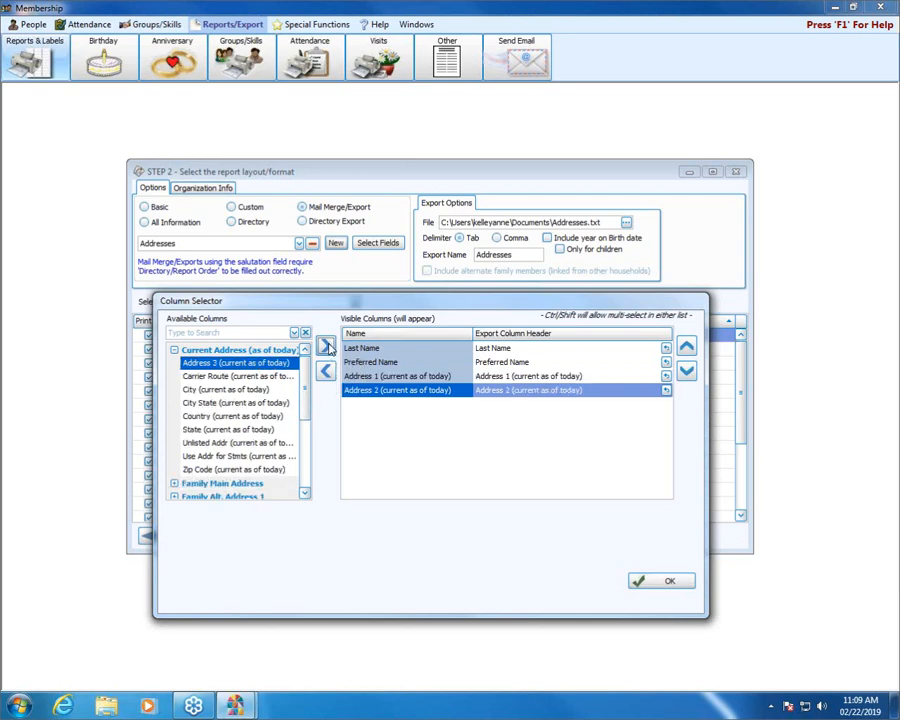
Step: Add the current Address 3, City, State and Zip Code fields together to the export columns
left_click(232, 391, "ctrl")
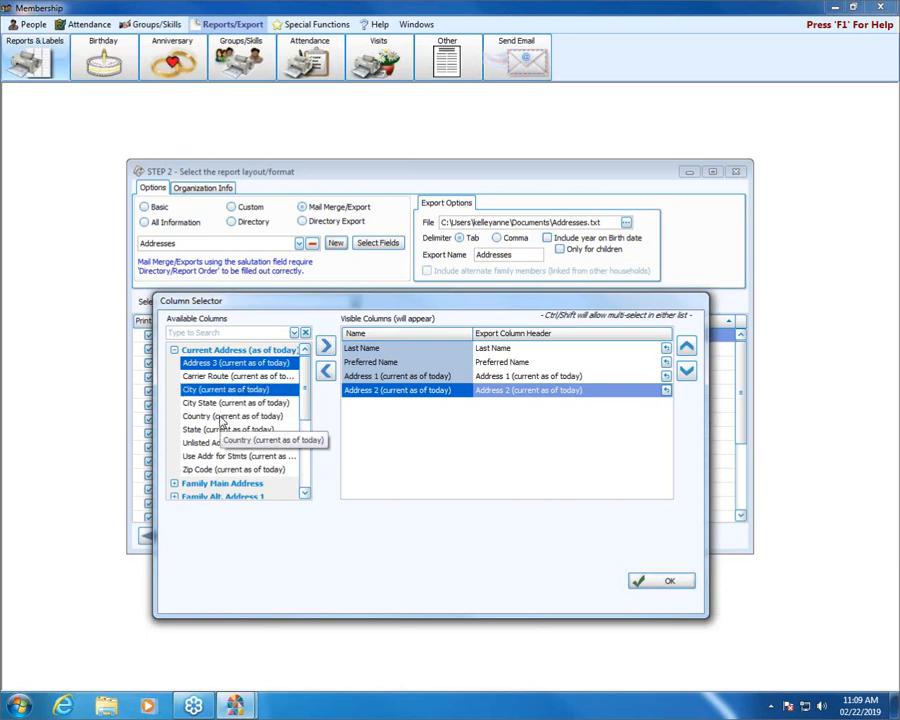
left_click(222, 416, "ctrl")
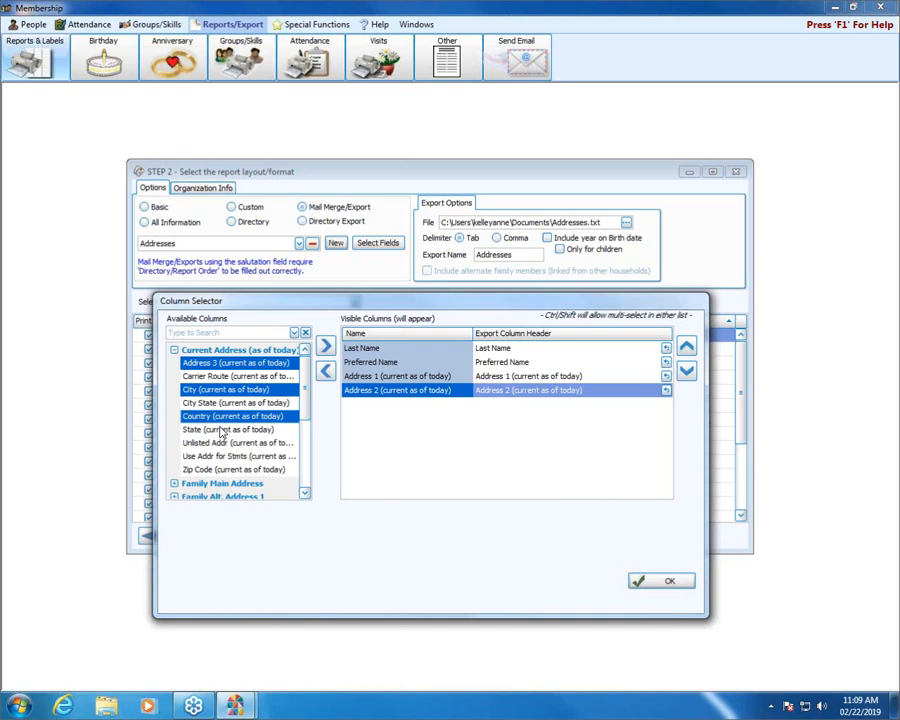
left_click(218, 429, "ctrl")
left_click(220, 470, "ctrl")
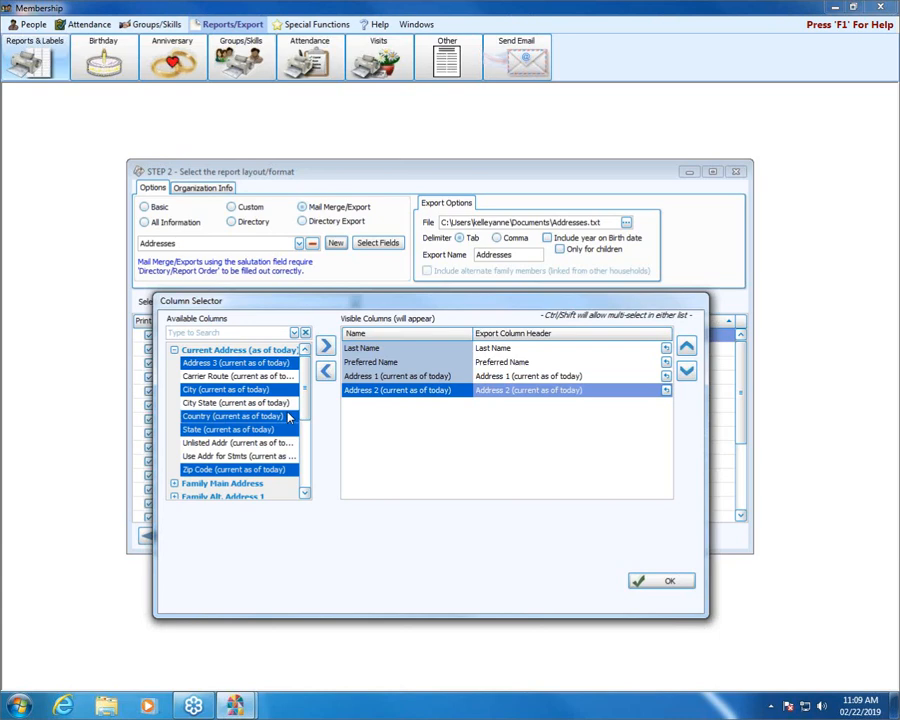
left_click(326, 347)
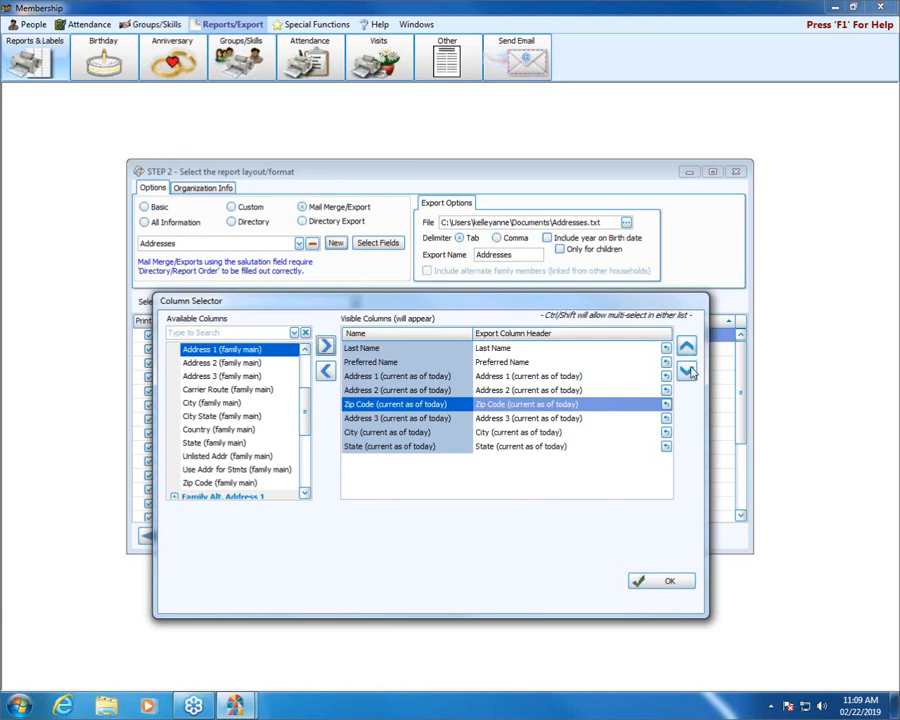
Step: Move the Zip Code column below State as the last export column and accept the column selection
left_click(687, 370)
left_click(688, 371)
left_click(687, 371)
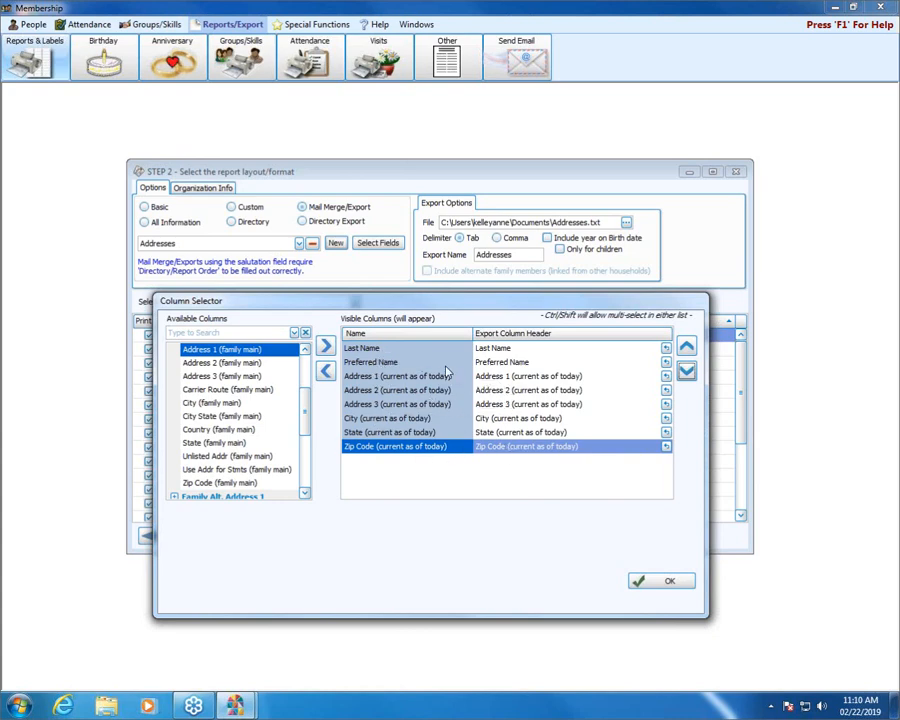
left_click(673, 587)
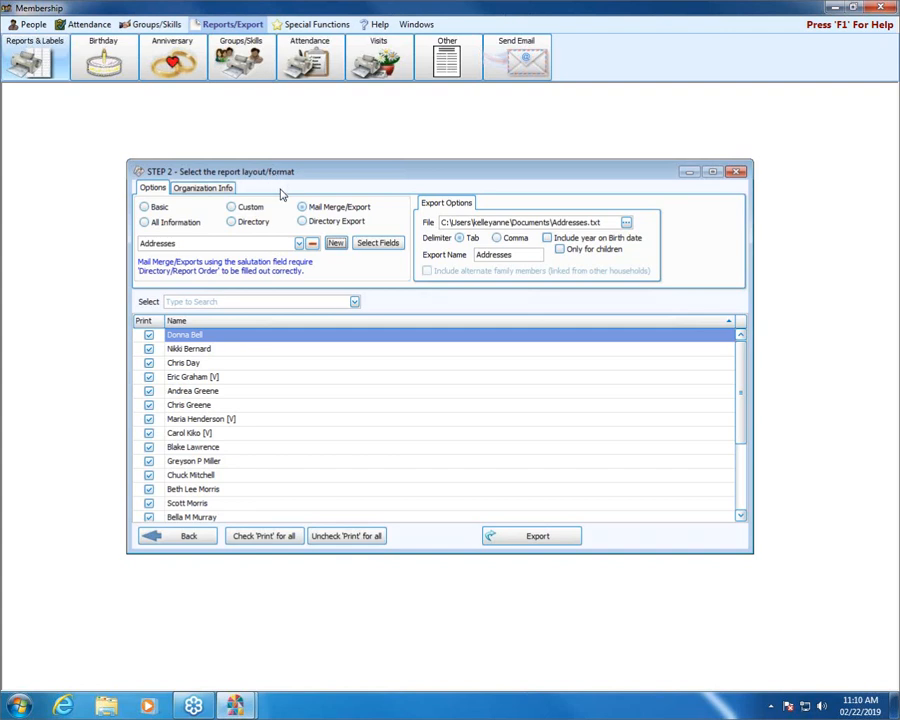
Step: Reopen the field selection of the Addresses export and add the Phone (family) field to its columns
left_click(377, 249)
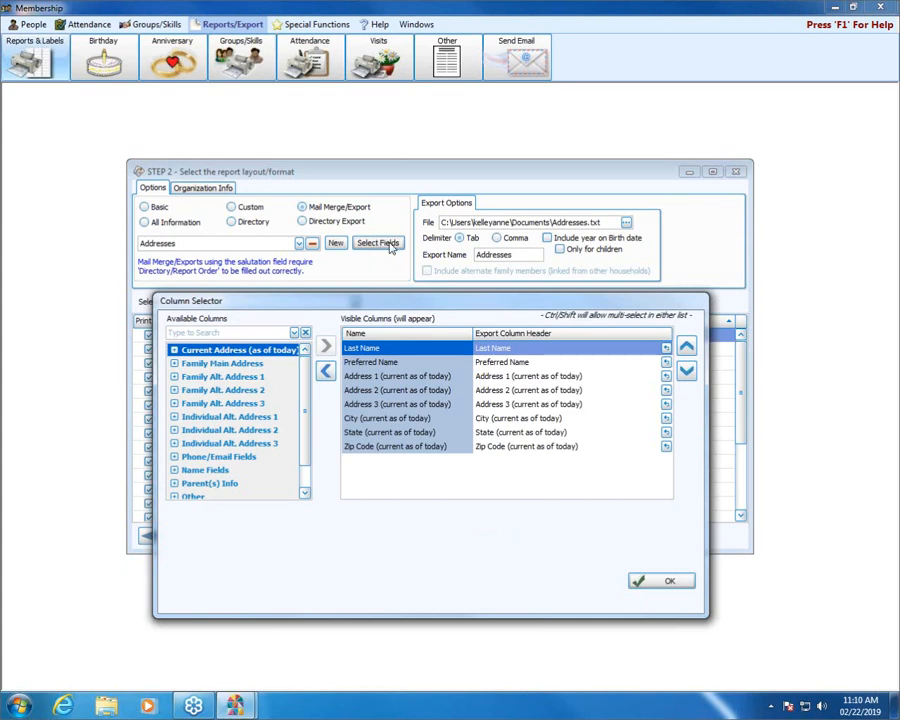
left_click(284, 333)
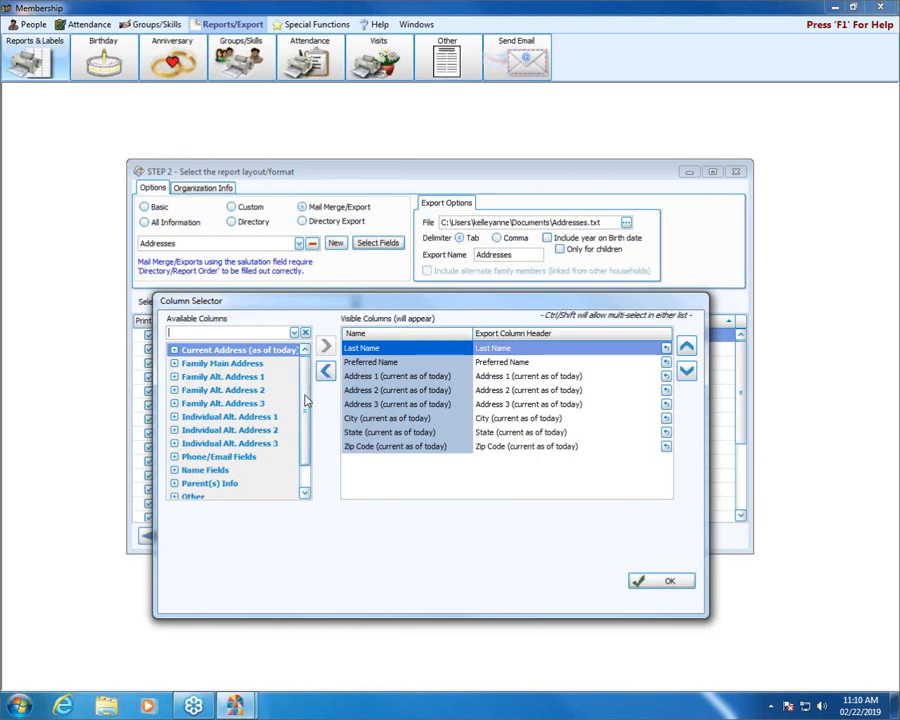
left_click(176, 458)
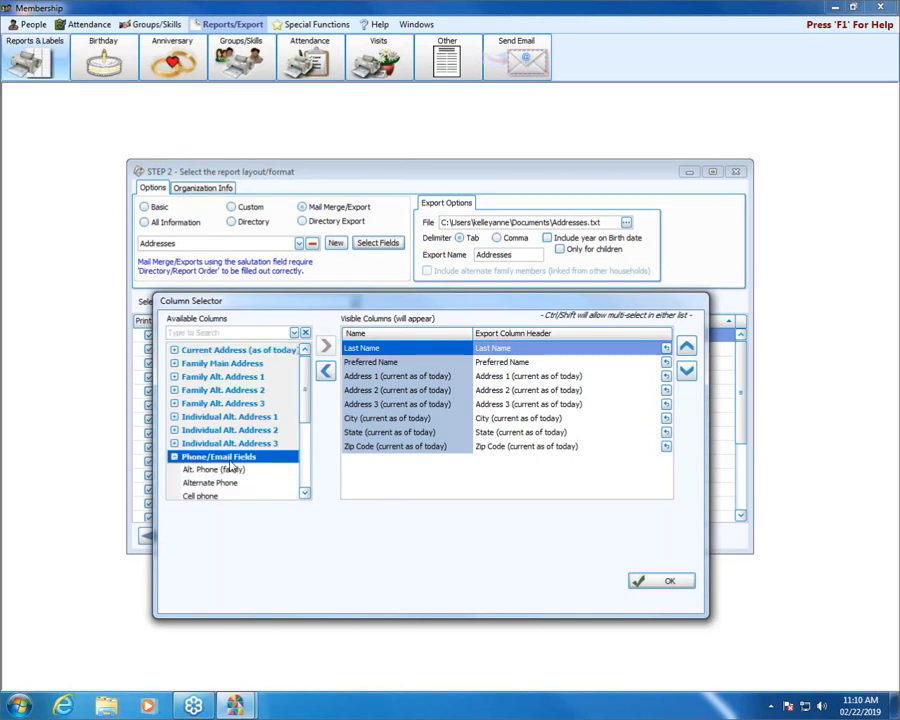
scroll(214, 461, "down", 3)
scroll(214, 461, "down", 2)
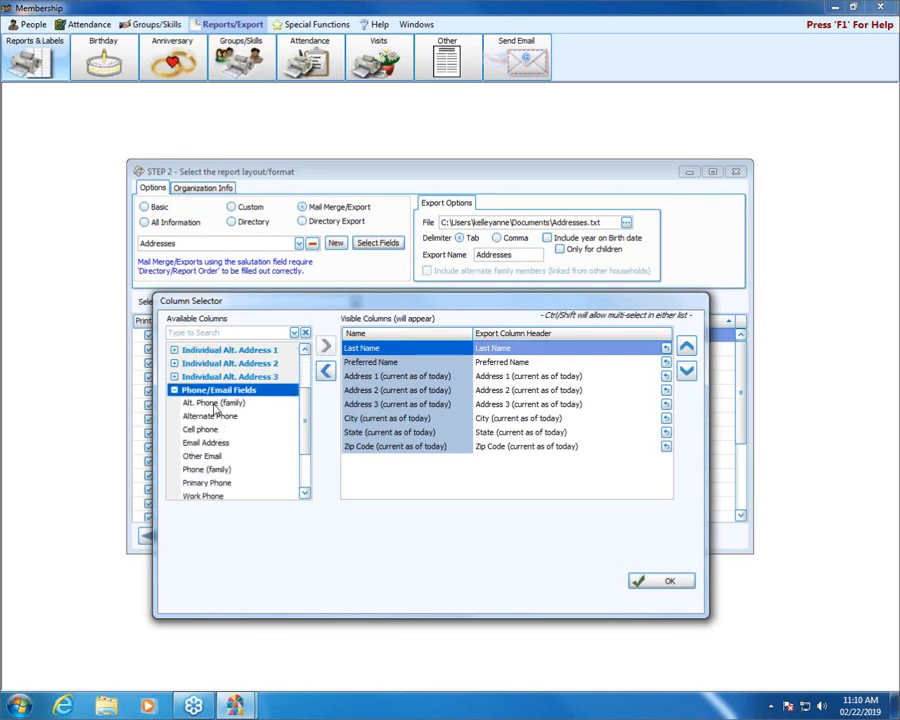
scroll(215, 415, "down", 2)
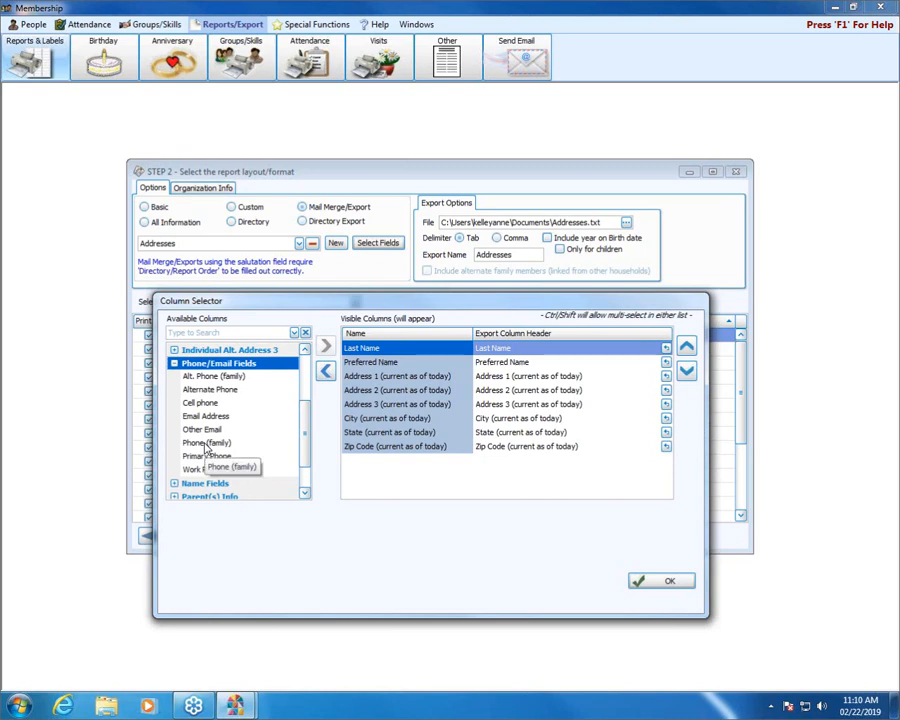
double_click(206, 443)
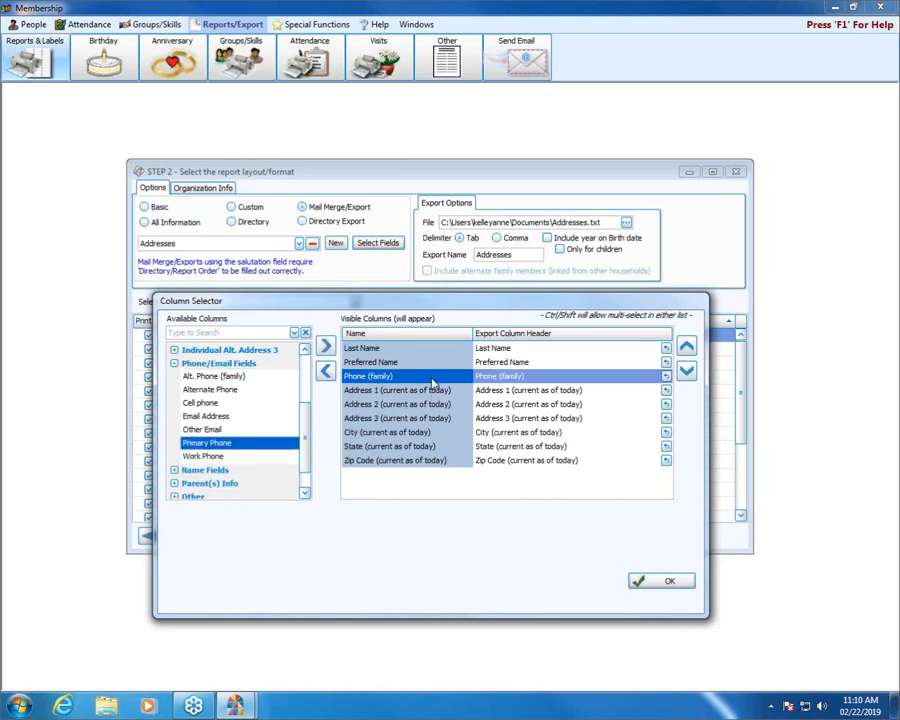
left_click(655, 581)
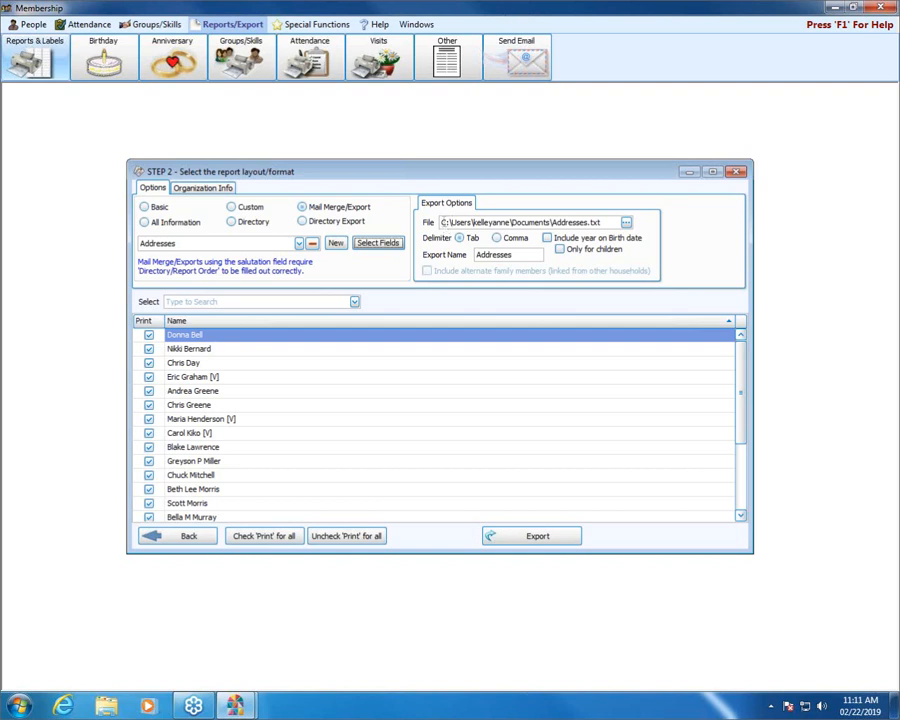
Step: Set the export file to be saved on the Desktop under the name Feb 2019 mail merge
left_click_drag(441, 222, 603, 222)
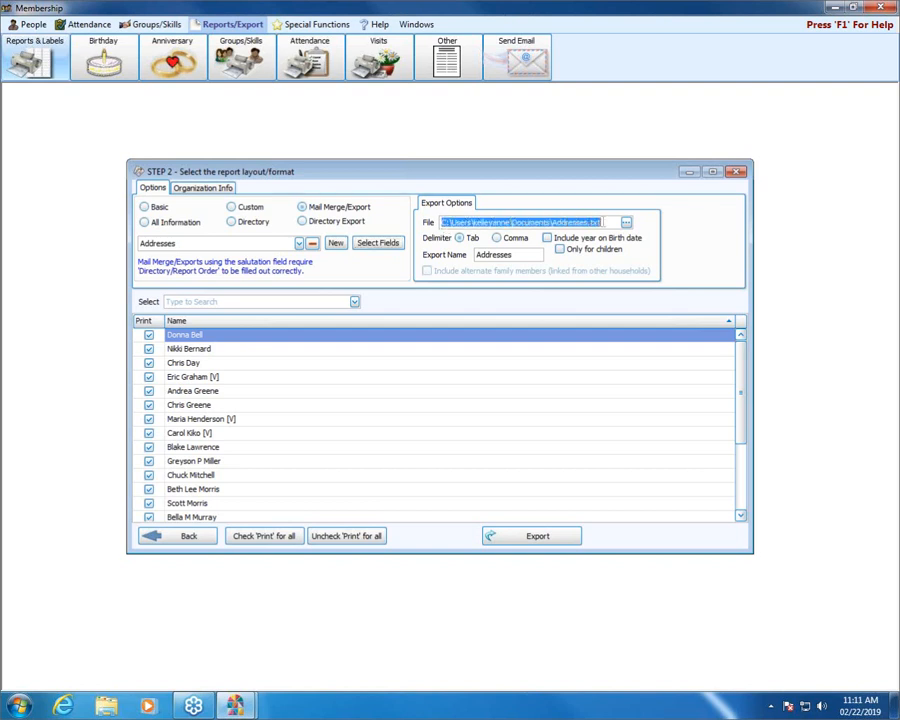
left_click(604, 222)
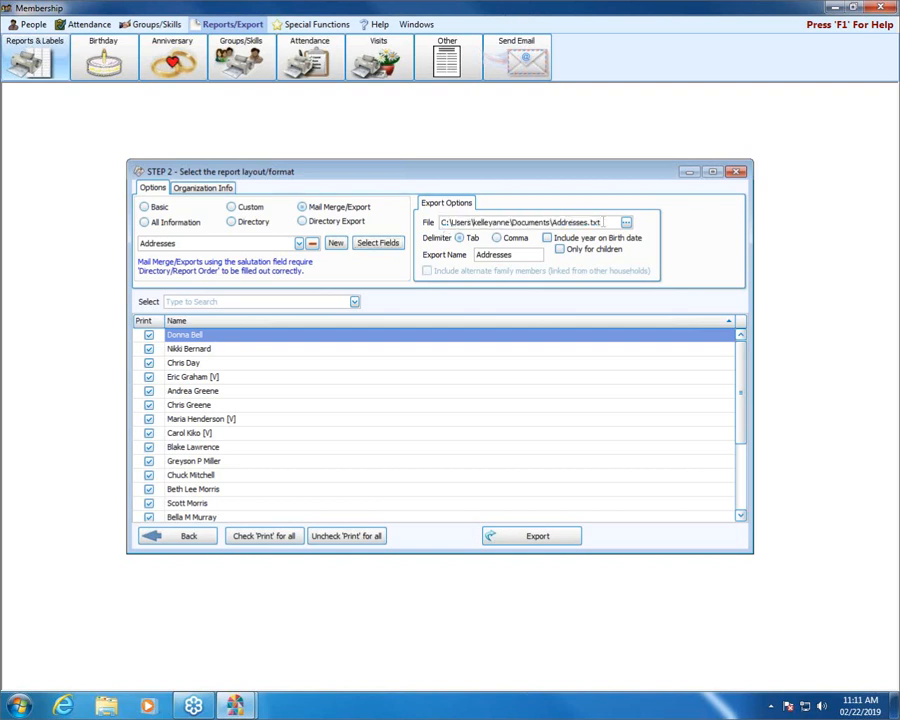
left_click(626, 225)
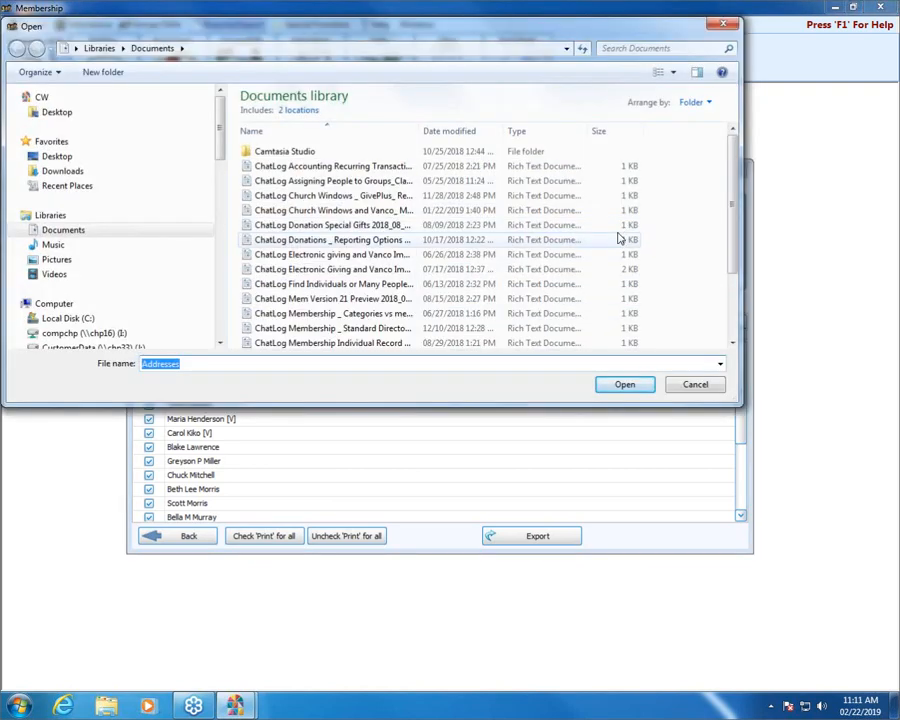
left_click(36, 162)
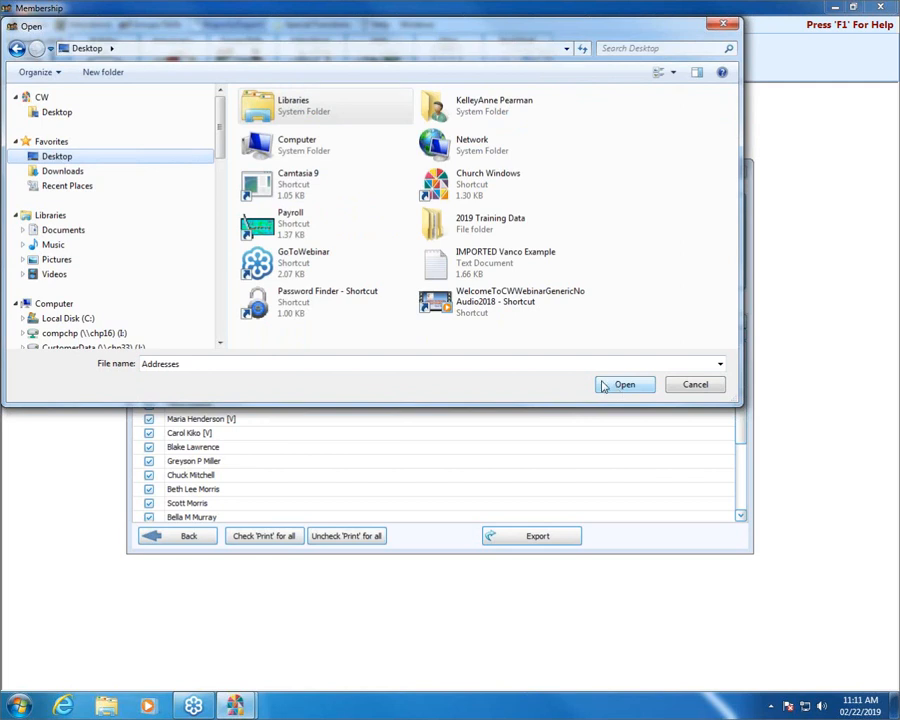
left_click(557, 364)
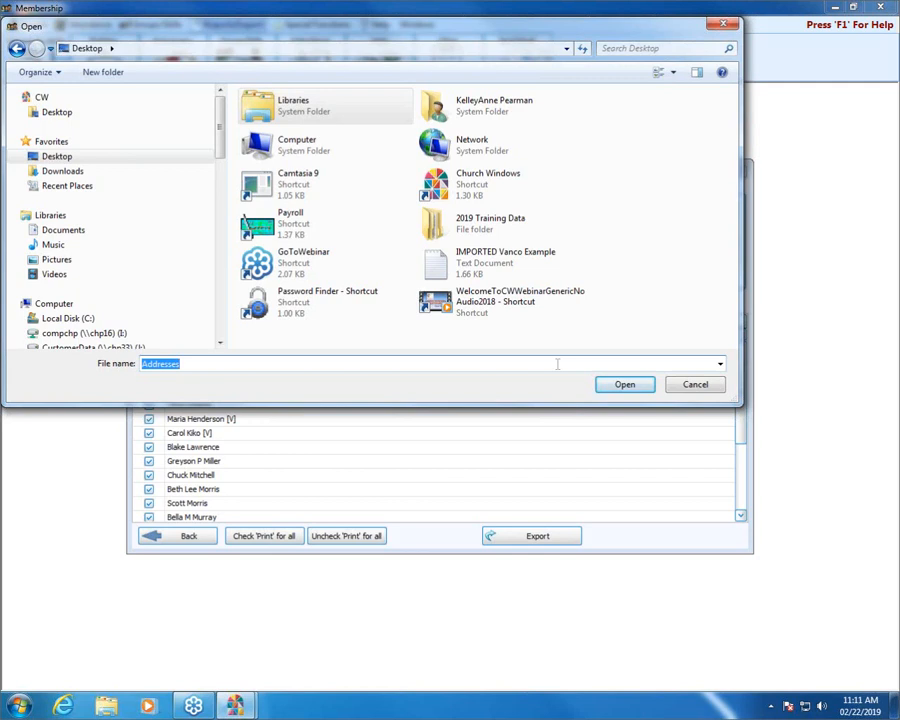
type("Feb")
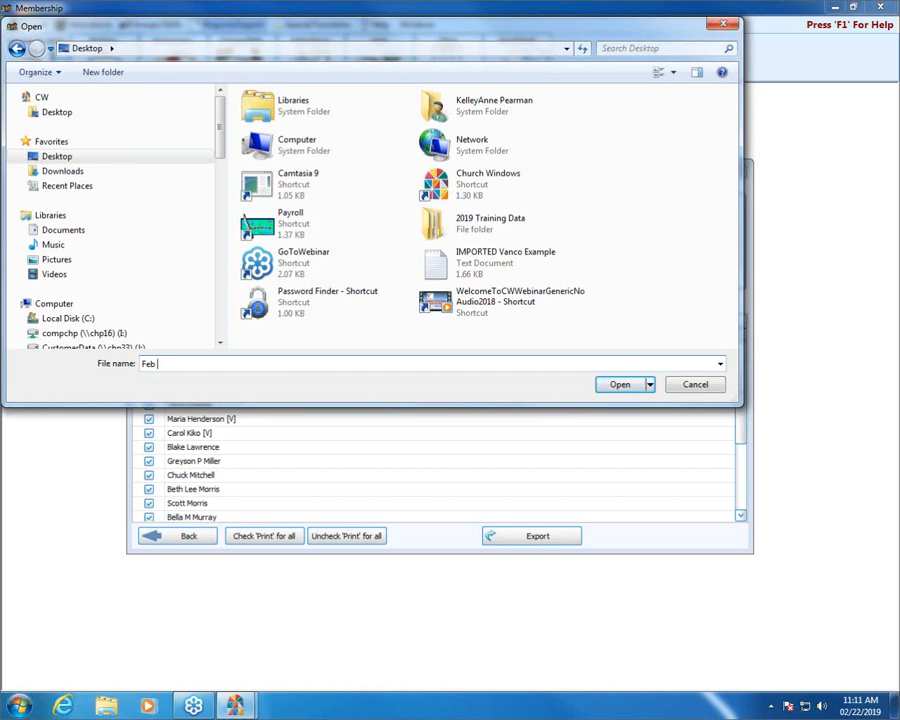
type(" 2019 mail merge")
left_click(630, 388)
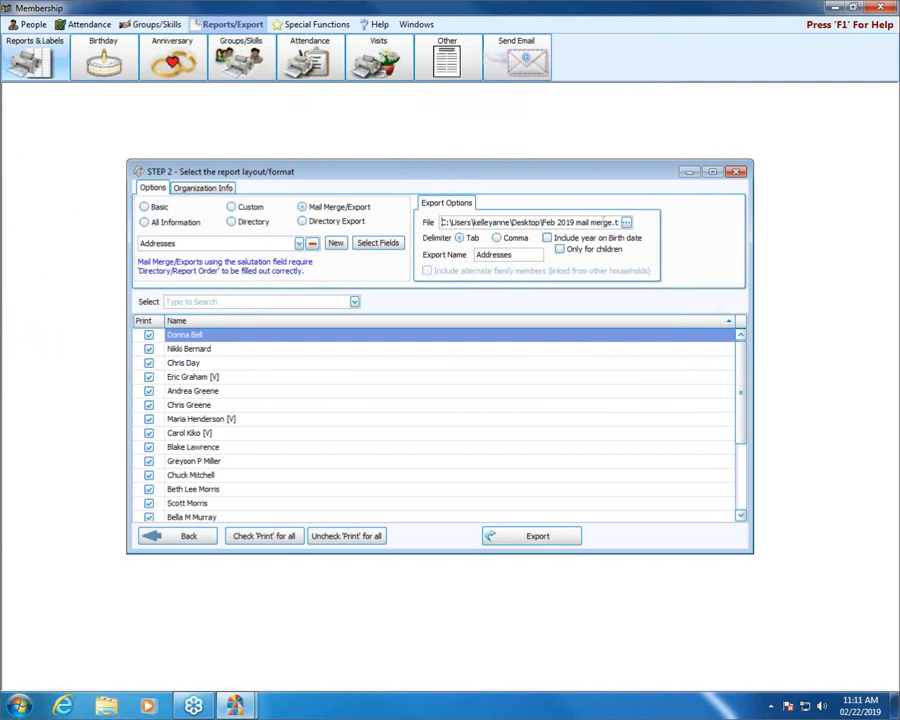
Step: Set the export file's delimiter to Comma
left_click(497, 239)
left_click(484, 241)
left_click(497, 239)
left_click(460, 239)
left_click(503, 239)
left_click(547, 239)
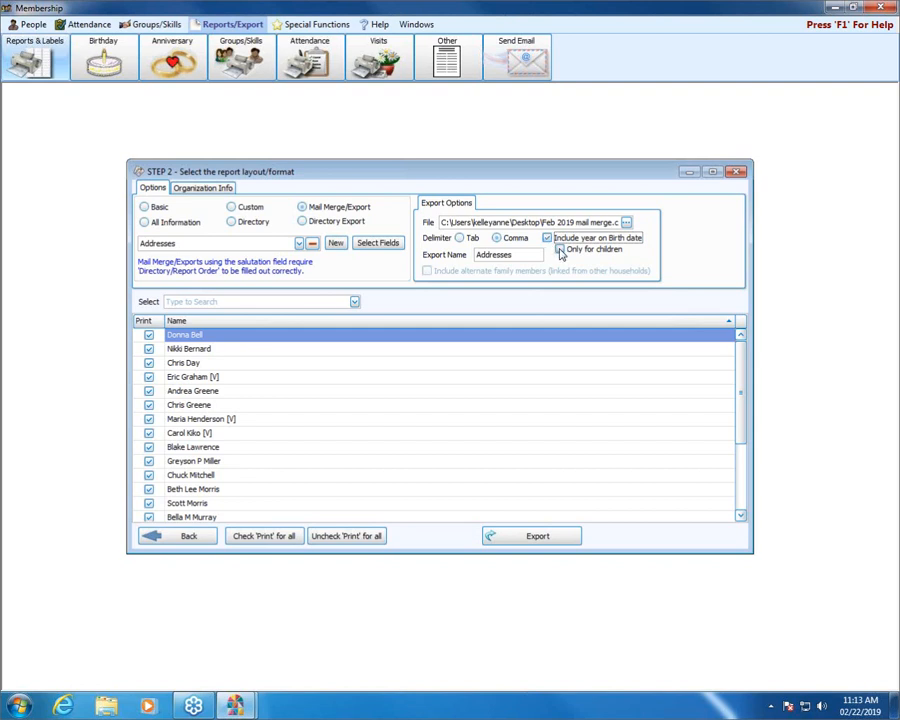
left_click(560, 251)
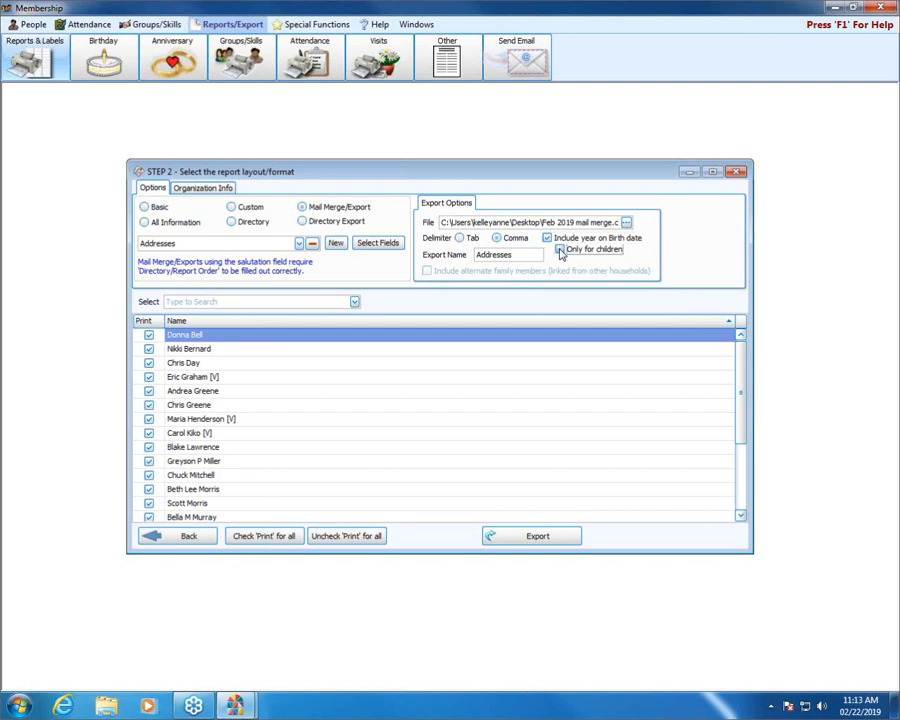
left_click(547, 239)
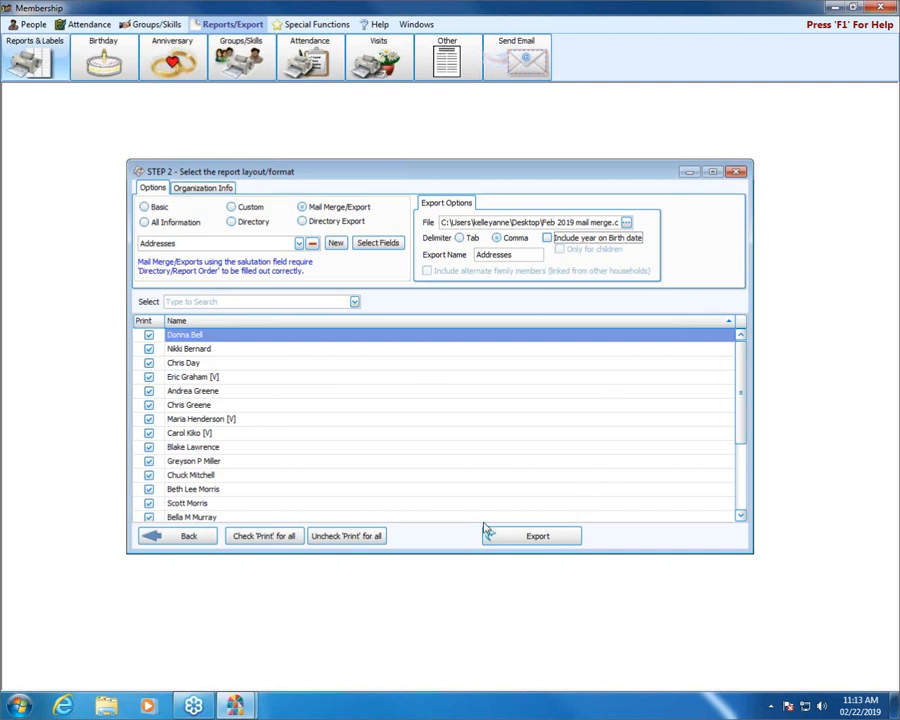
Step: Export the checked members to the comma-delimited file and decline to open its folder
left_click(540, 540)
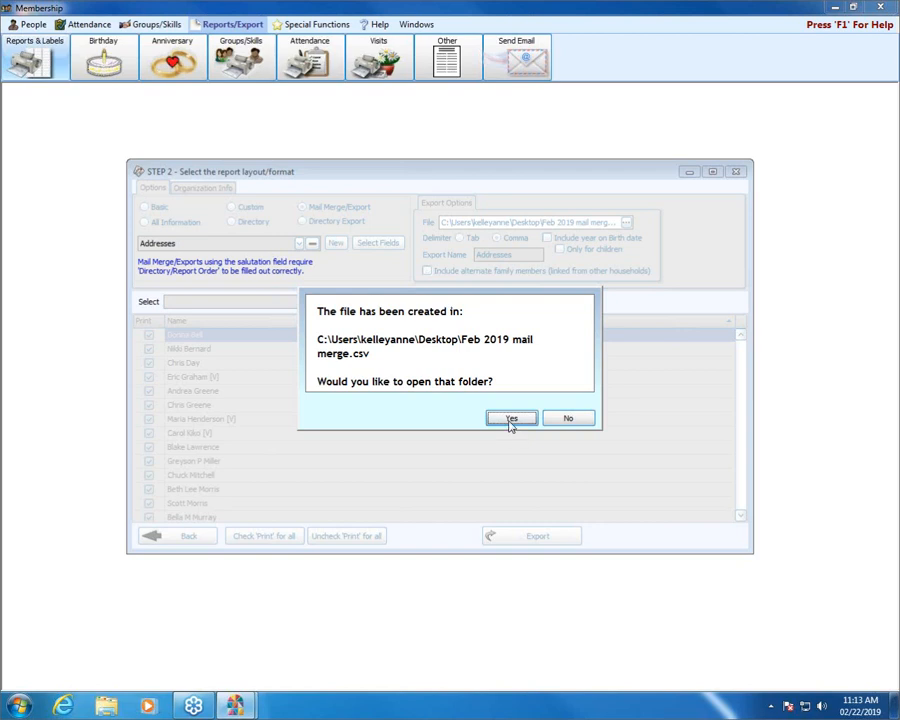
left_click(568, 418)
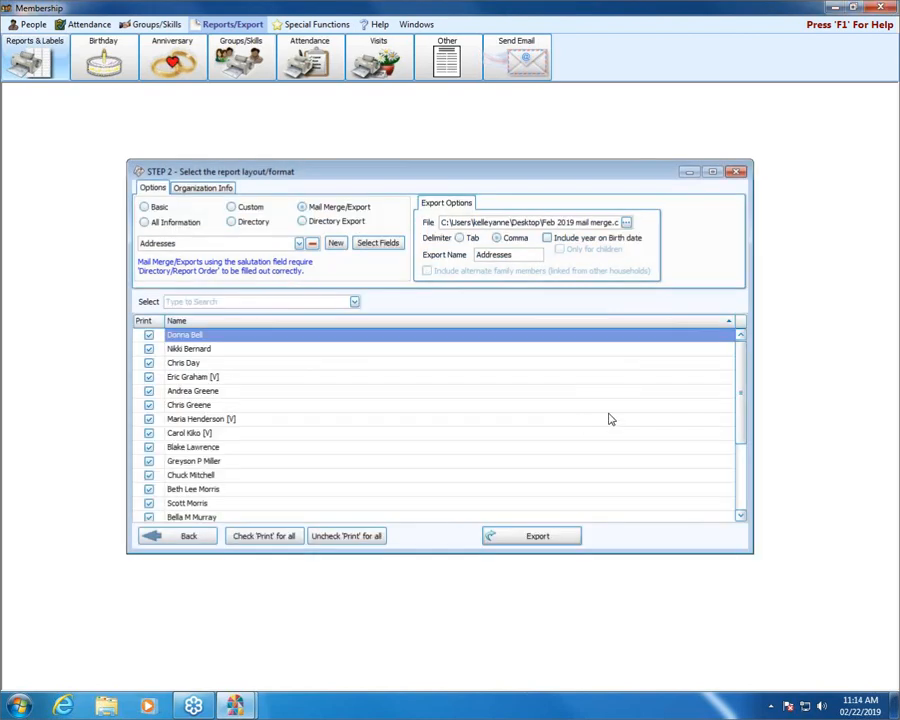
Step: Open the exported Feb 2019 mail merge file from the desktop, review its column headers and rows, and close it
left_click(836, 8)
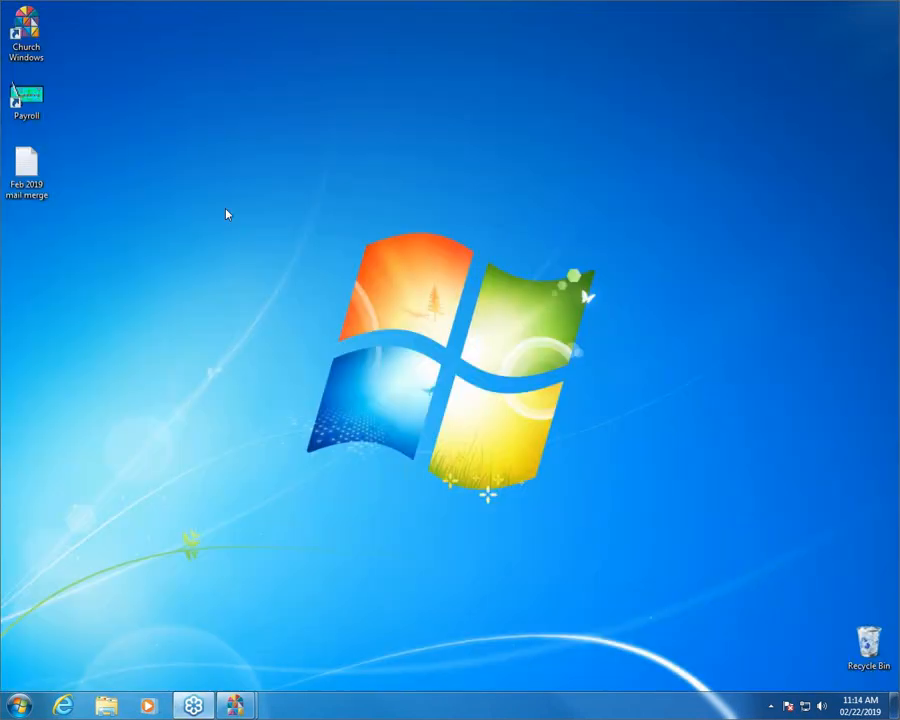
left_click(27, 175)
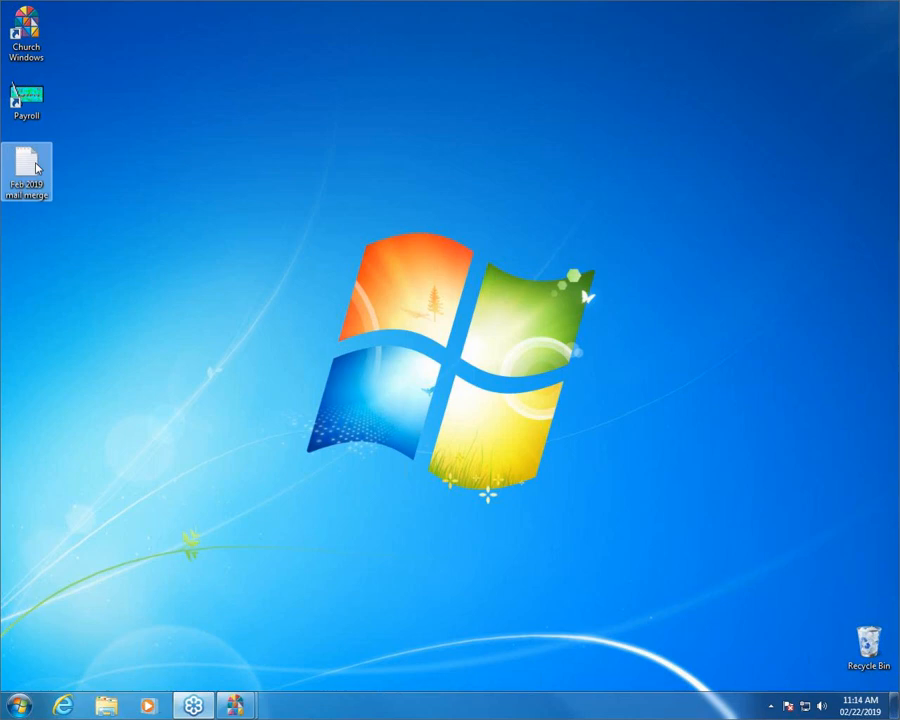
double_click(36, 168)
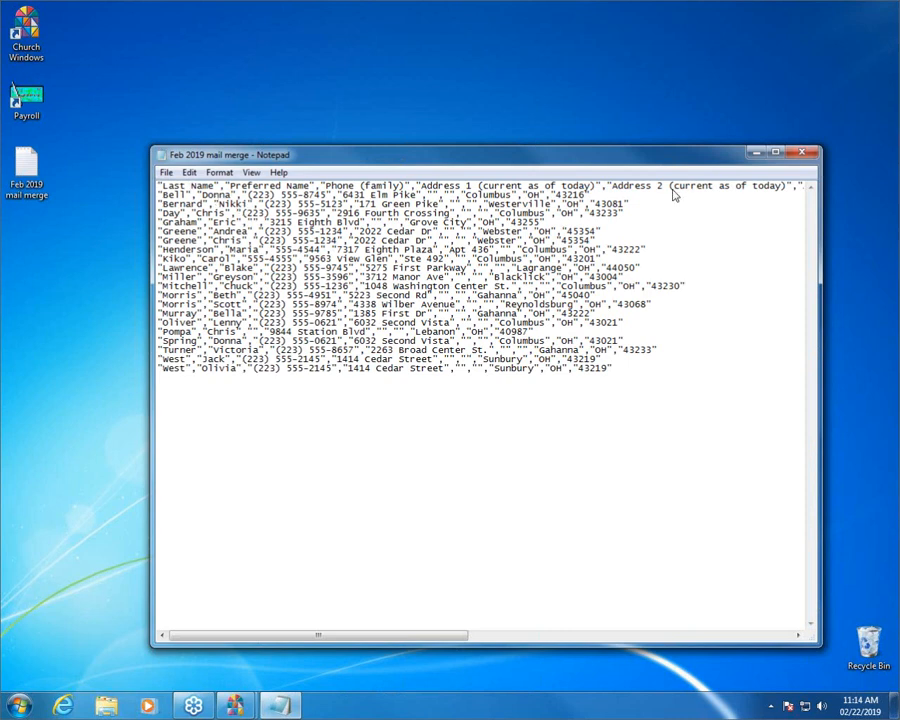
left_click(803, 156)
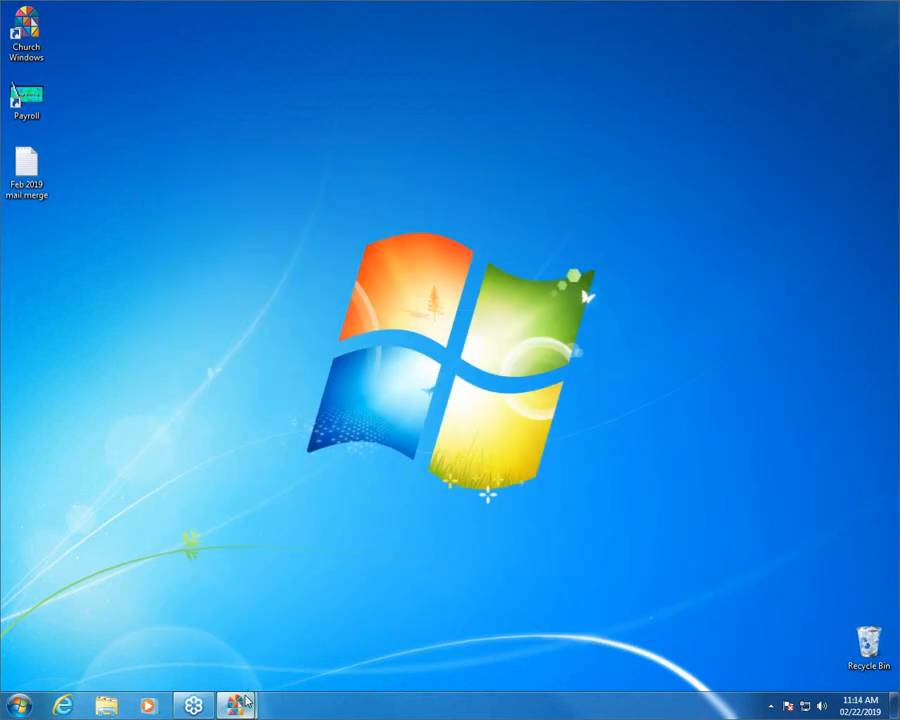
Step: Switch back to Membership, reopen the Addresses field selection and shorten the current Address 1 column's export header to Address 1
mouse_move(236, 708)
mouse_move(275, 651)
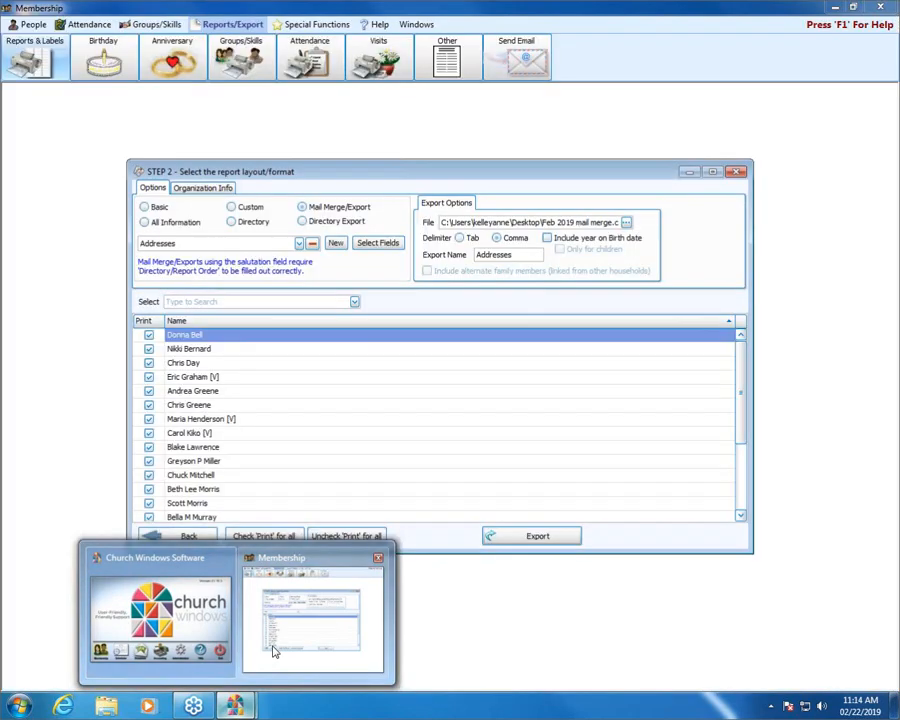
left_click(275, 651)
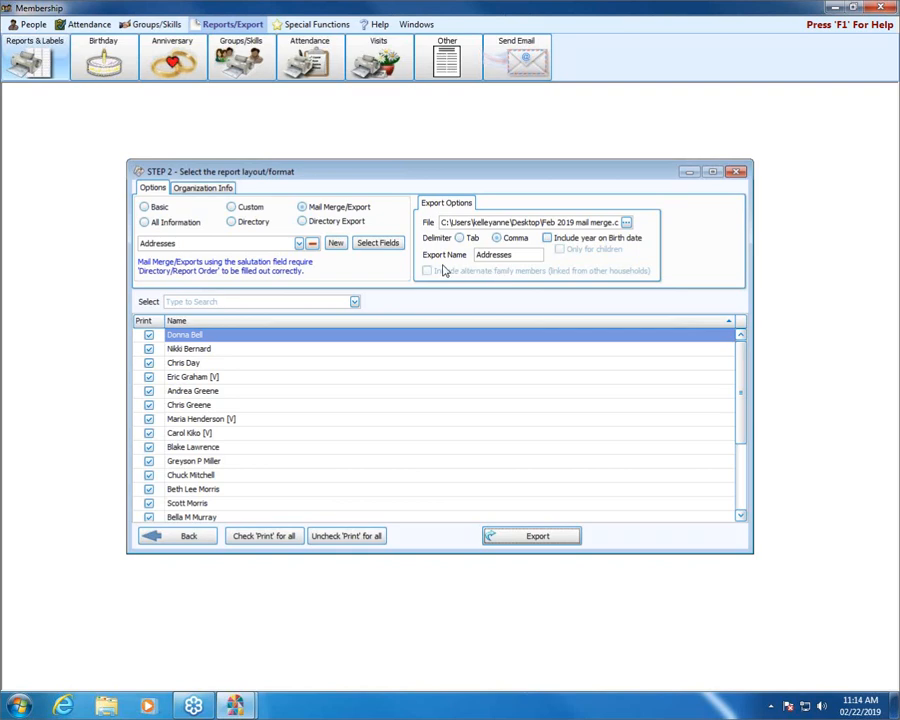
left_click(367, 244)
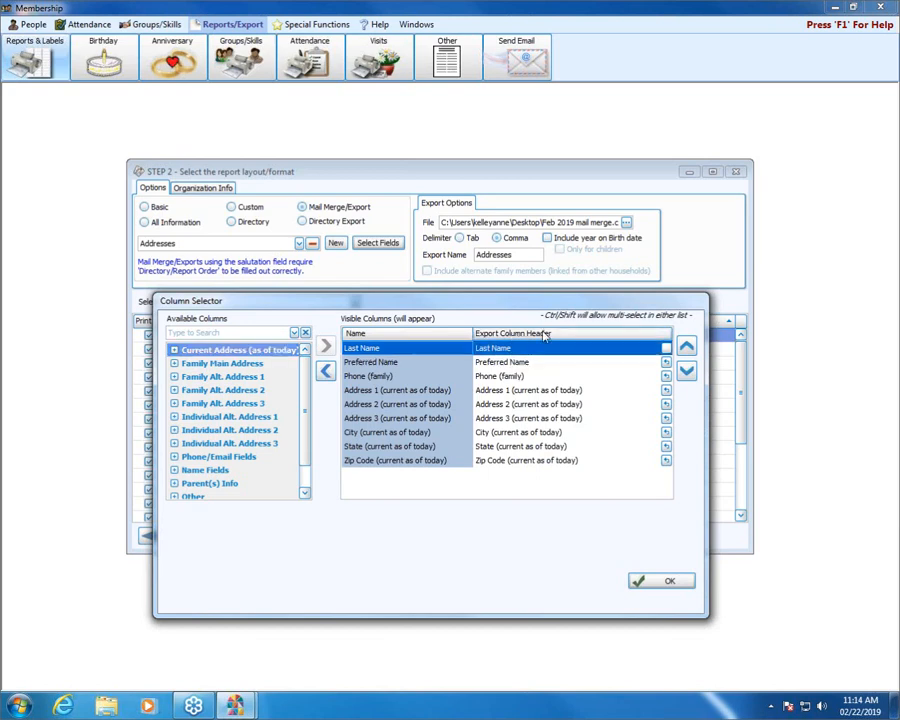
left_click(512, 390)
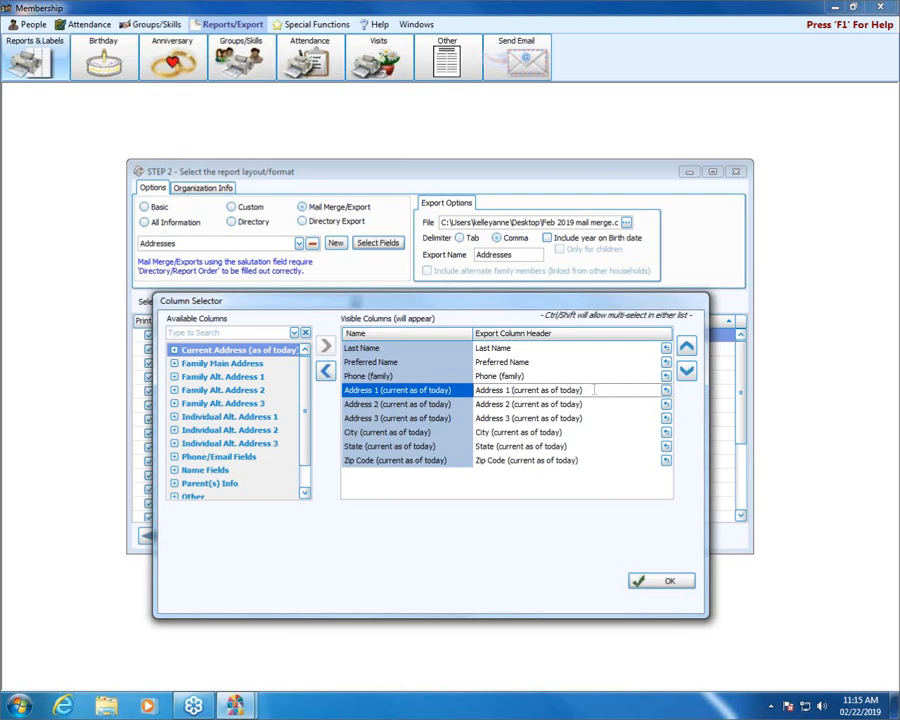
left_click_drag(594, 390, 512, 390)
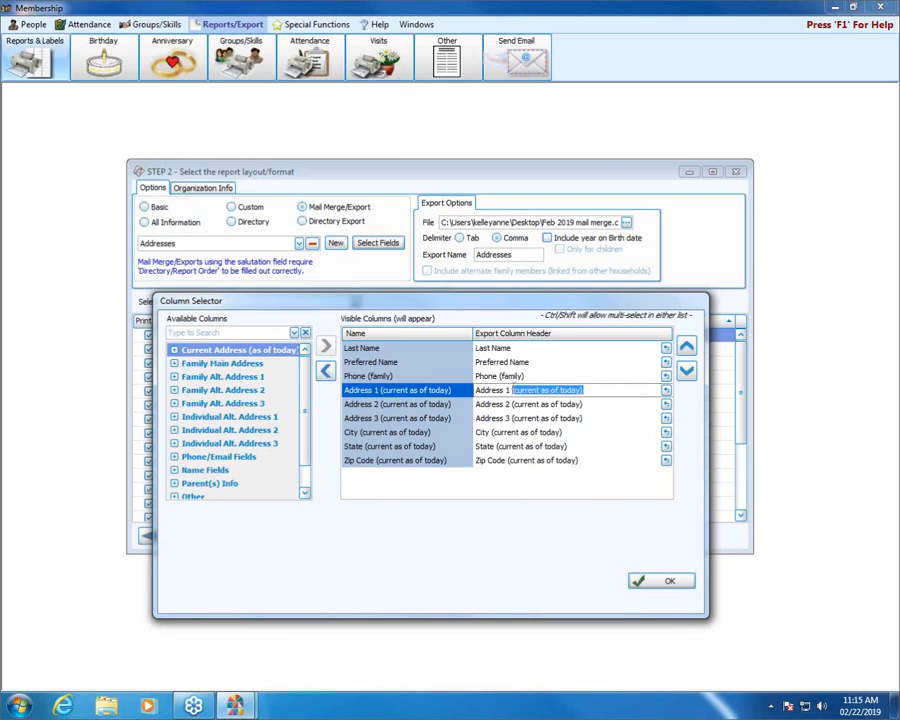
key("Left")
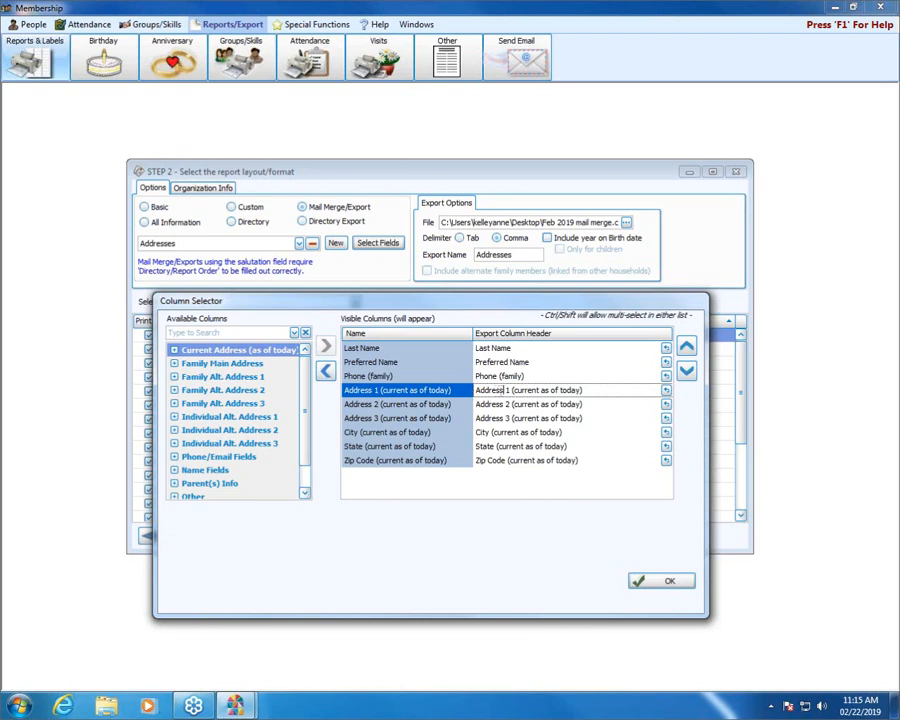
left_click_drag(508, 391, 594, 391)
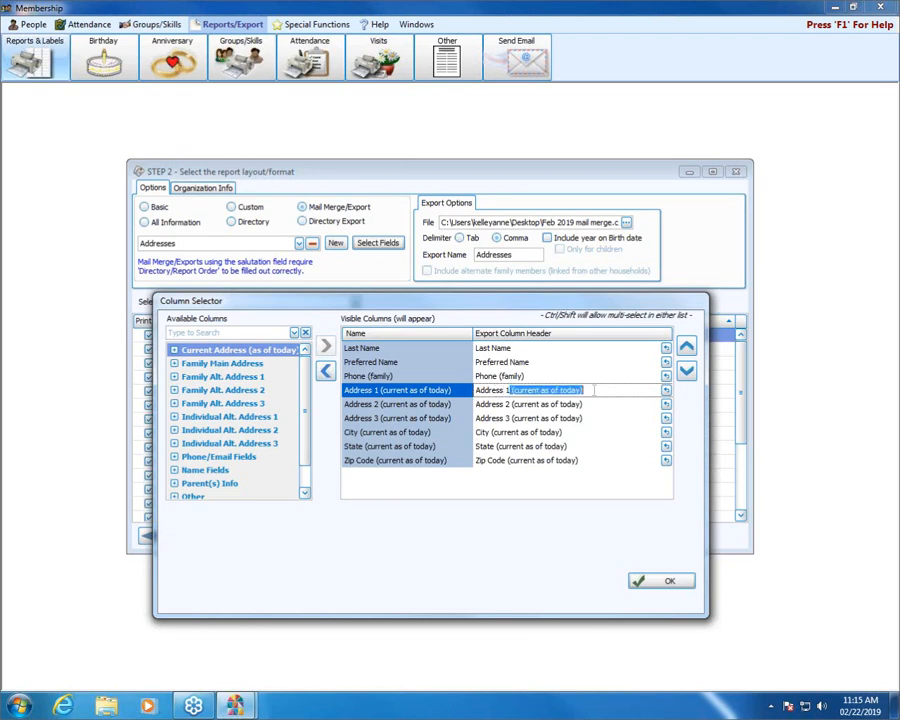
key("Delete")
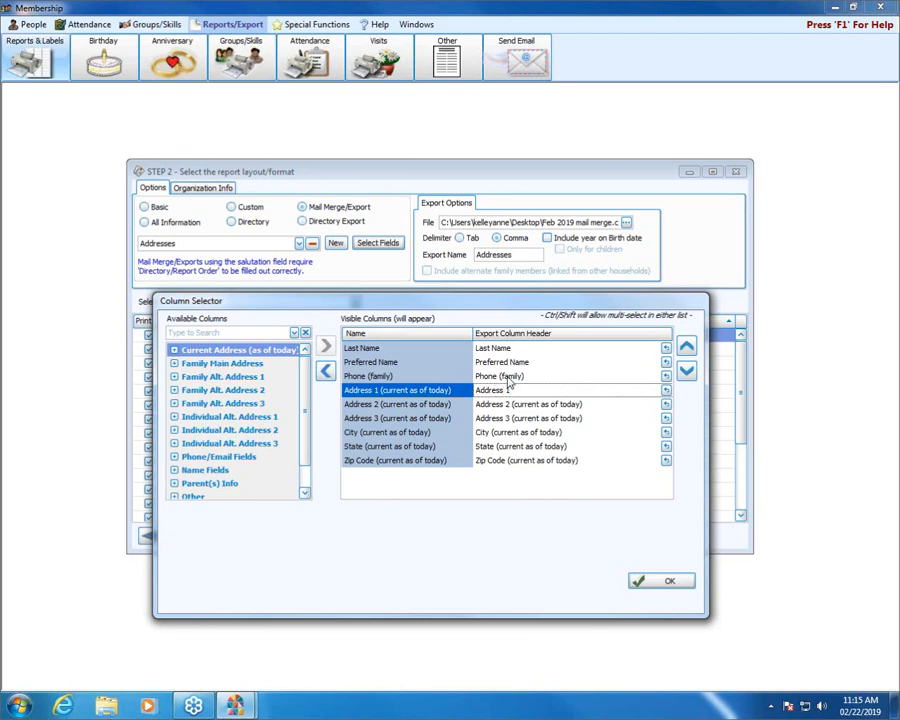
Step: Remove "(current as of today)" from the next two address columns' export headers, leaving Address 2 and Address 3
left_click(505, 376)
left_click(505, 376)
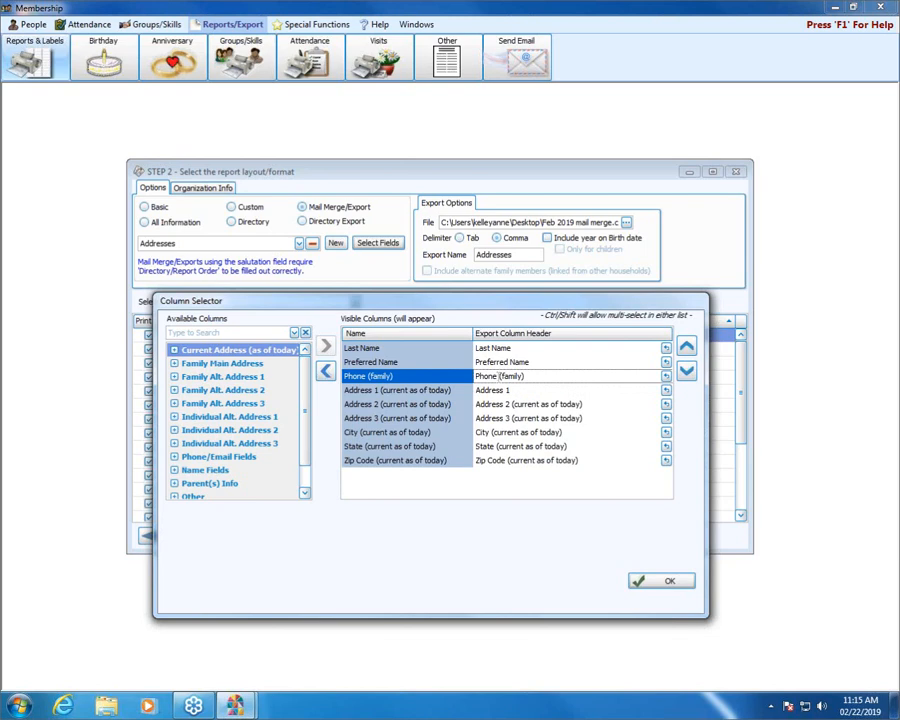
left_click(510, 404)
left_click(510, 404)
left_click_drag(510, 404, 584, 404)
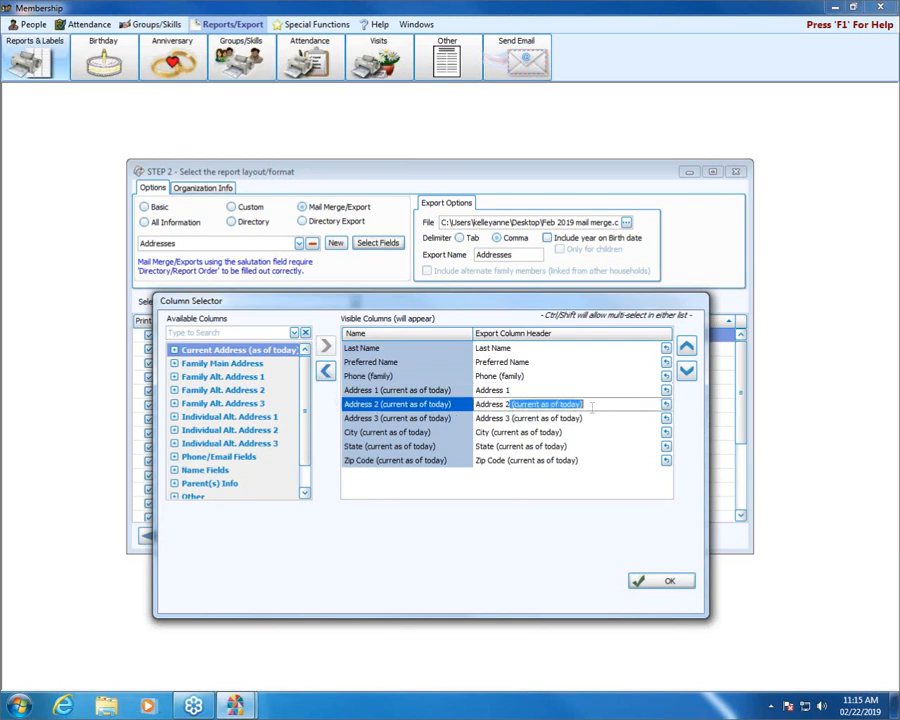
key("Delete")
left_click(541, 418)
left_click_drag(513, 418, 637, 450)
key("Delete")
Step: Shorten the remaining current-address export headers to City, State and Zip Code, and accept the column selection
left_click(549, 435)
key("Delete")
left_click(486, 448)
key("Delete")
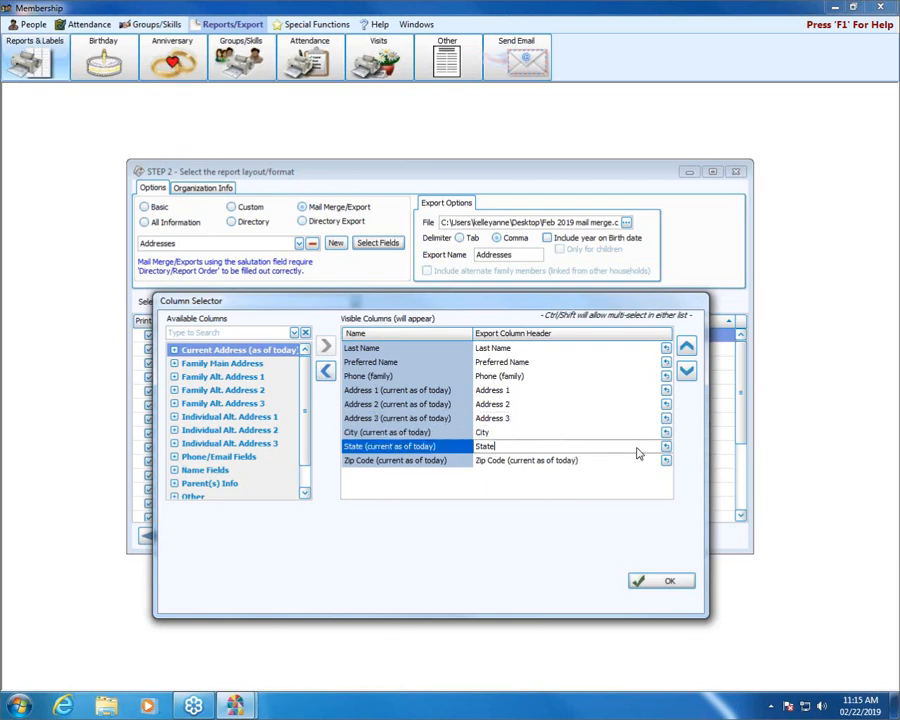
double_click(508, 462)
left_click_drag(508, 462, 609, 463)
left_click(507, 461)
key("Delete")
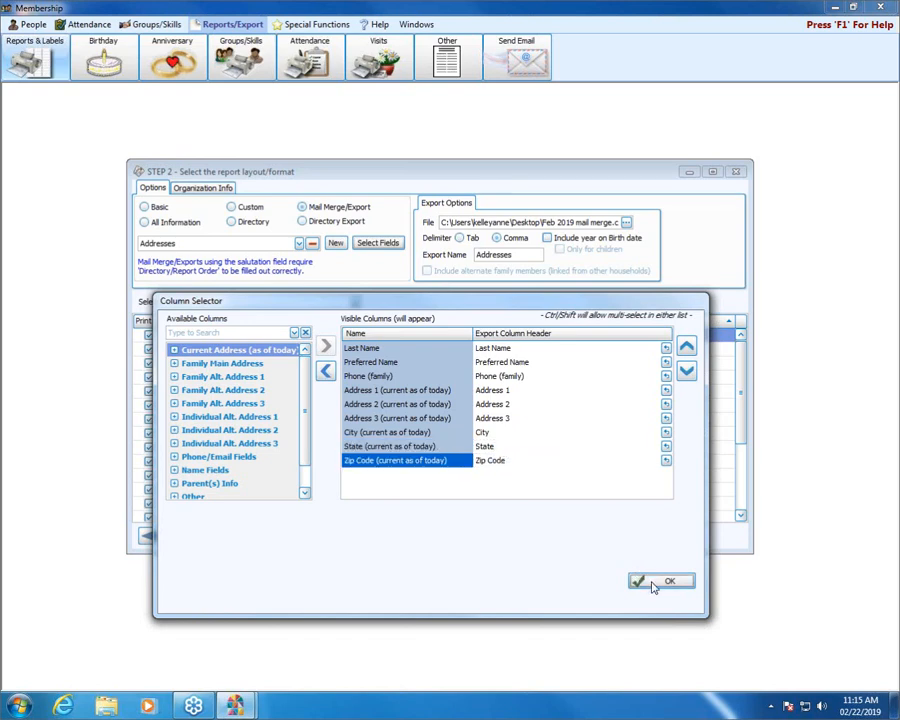
left_click(652, 584)
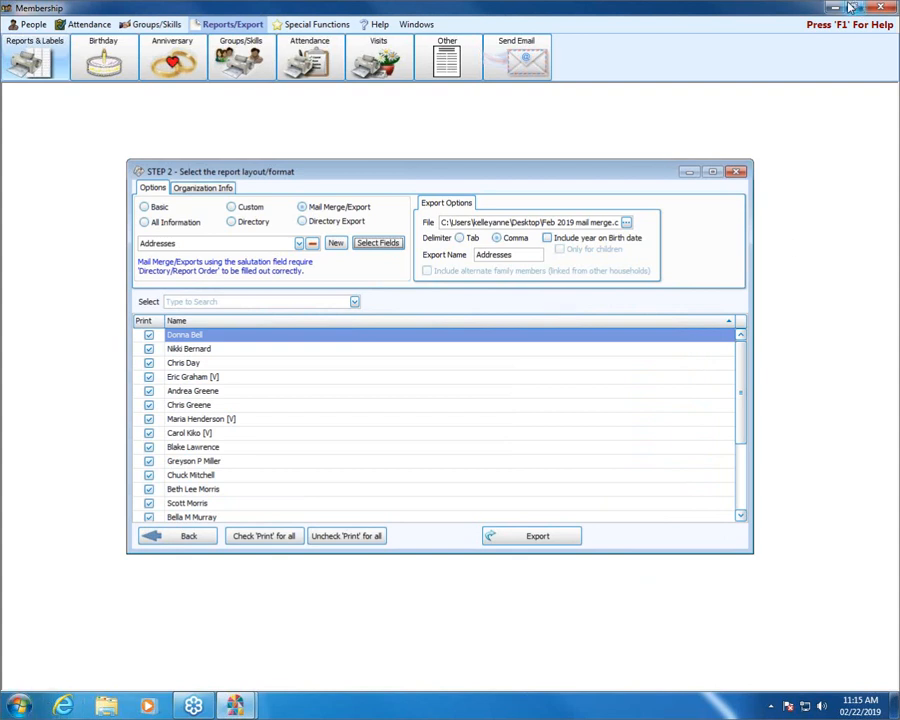
left_click(16, 708)
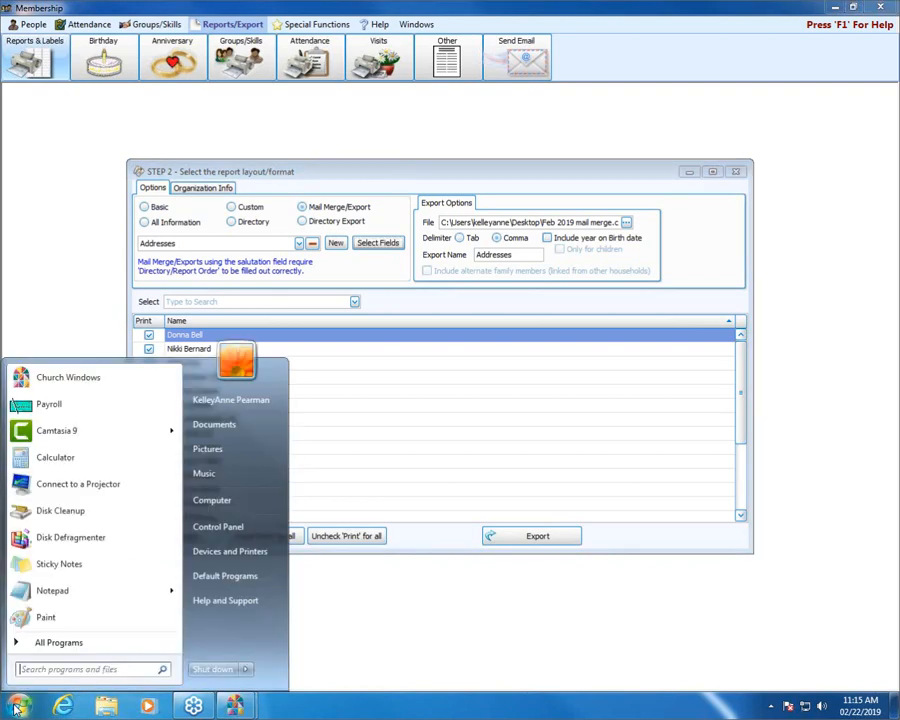
left_click(56, 648)
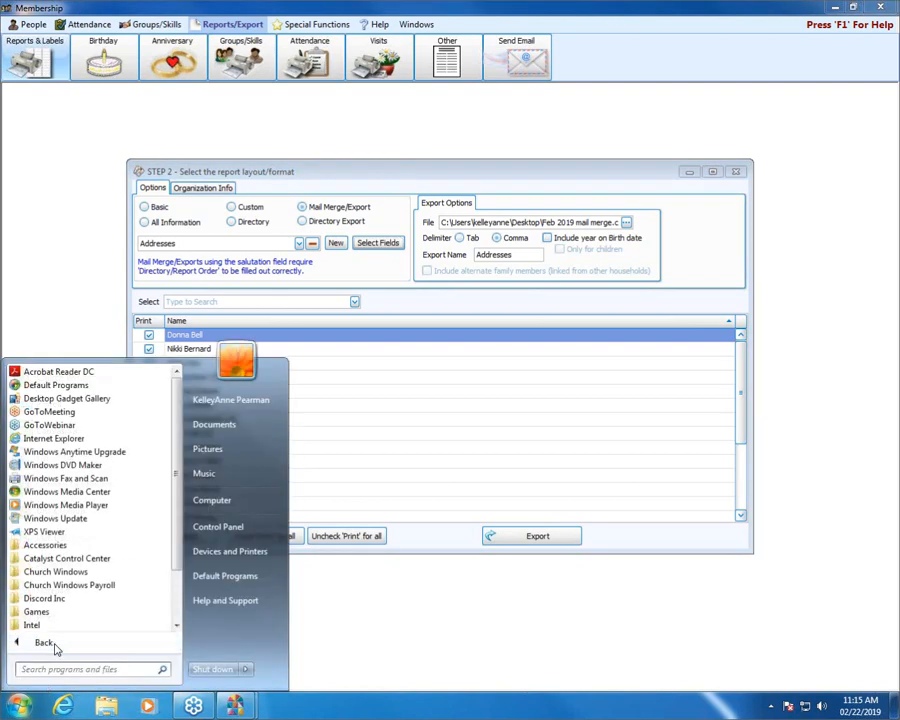
left_click(56, 648)
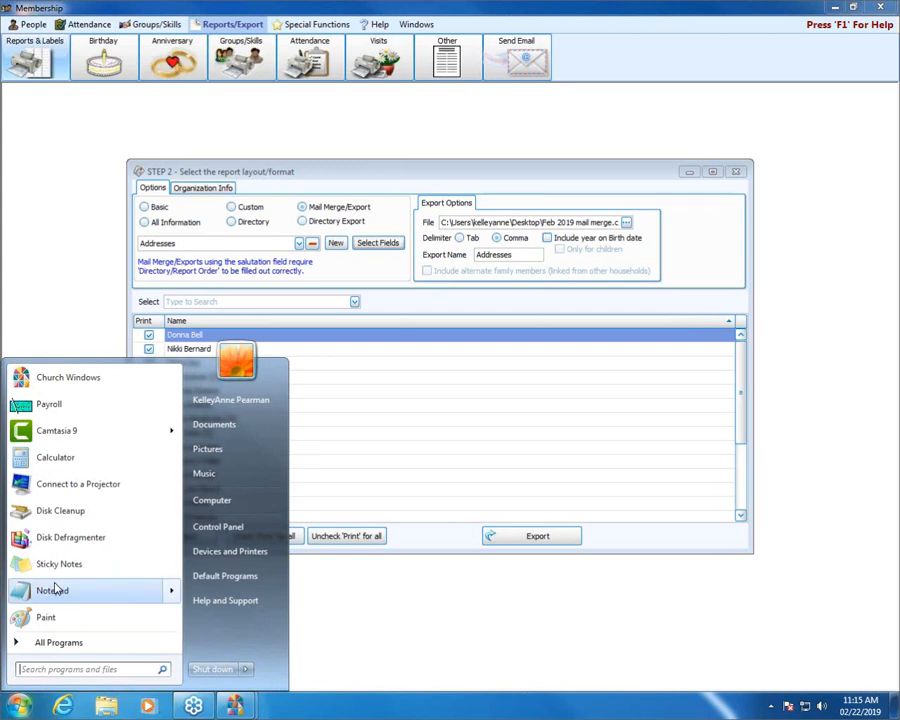
left_click(56, 648)
left_click(498, 640)
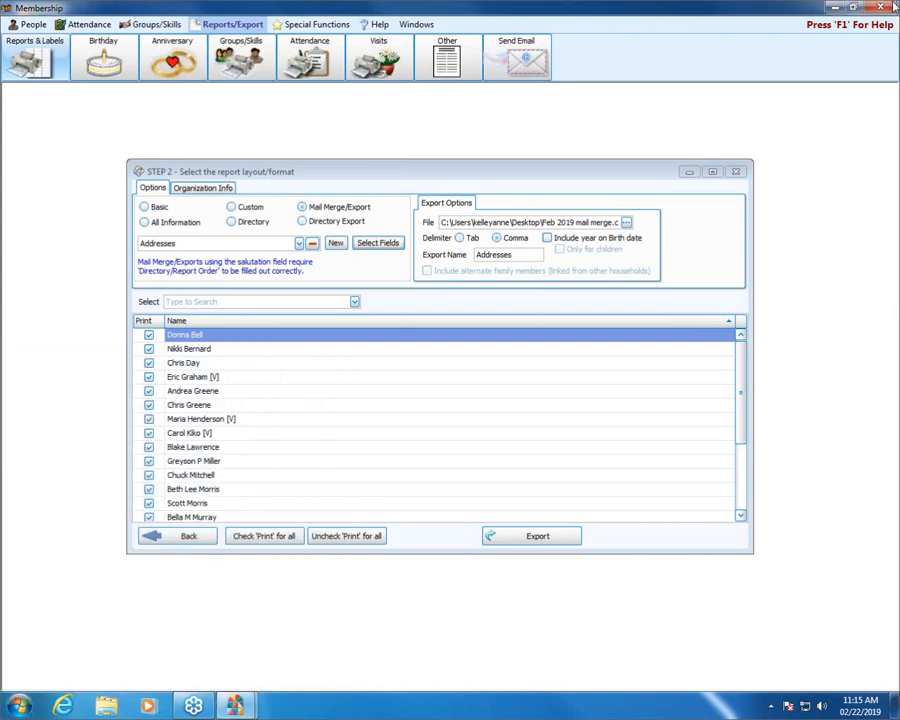